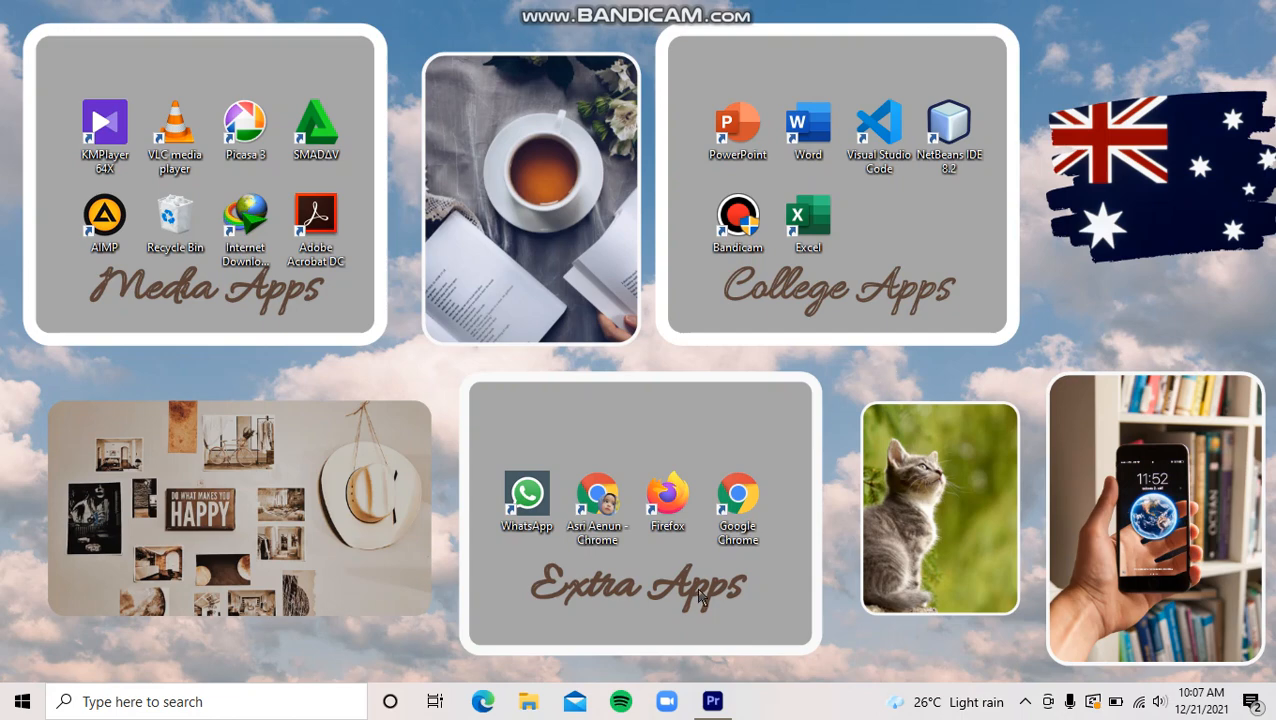
- Switch to Adobe Premiere Pro and import "Background animasi bergerak papan tulis menarik__ ruang kelas no copyright.mp4" from the Downloads folder
click(712, 705)
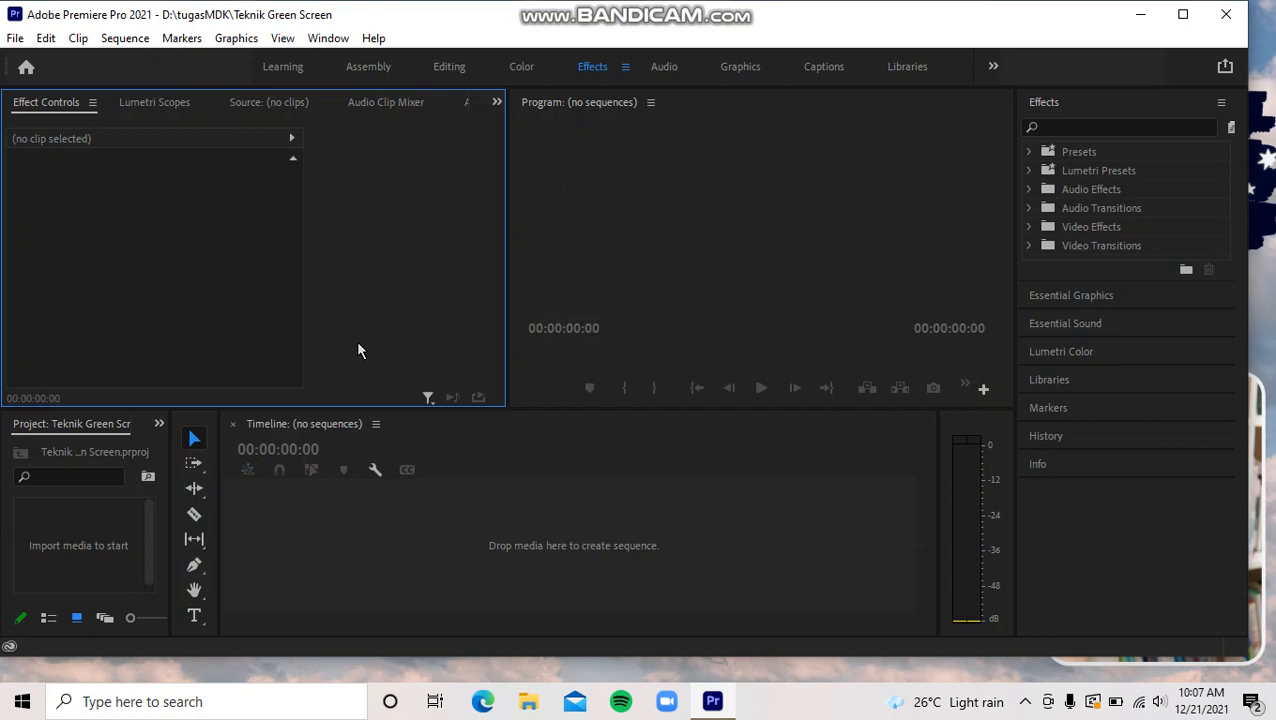
key(ctrl+i)
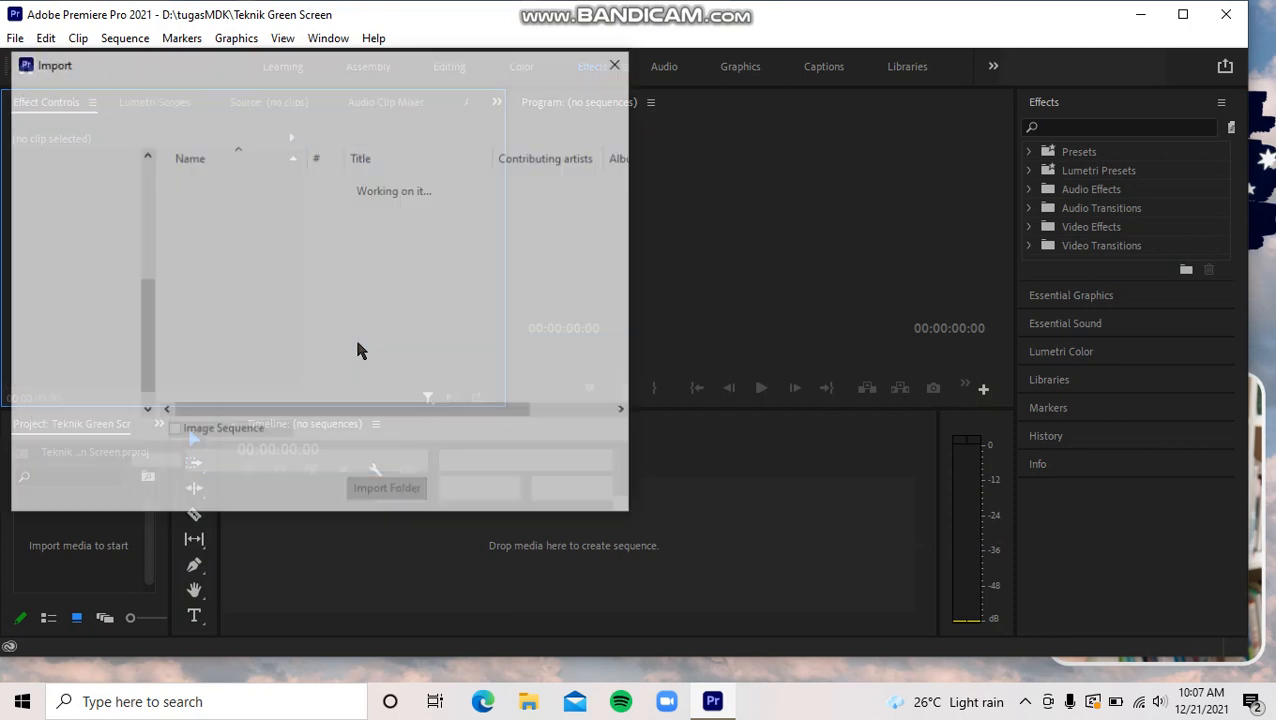
drag(147, 330, 151, 283)
click(97, 355)
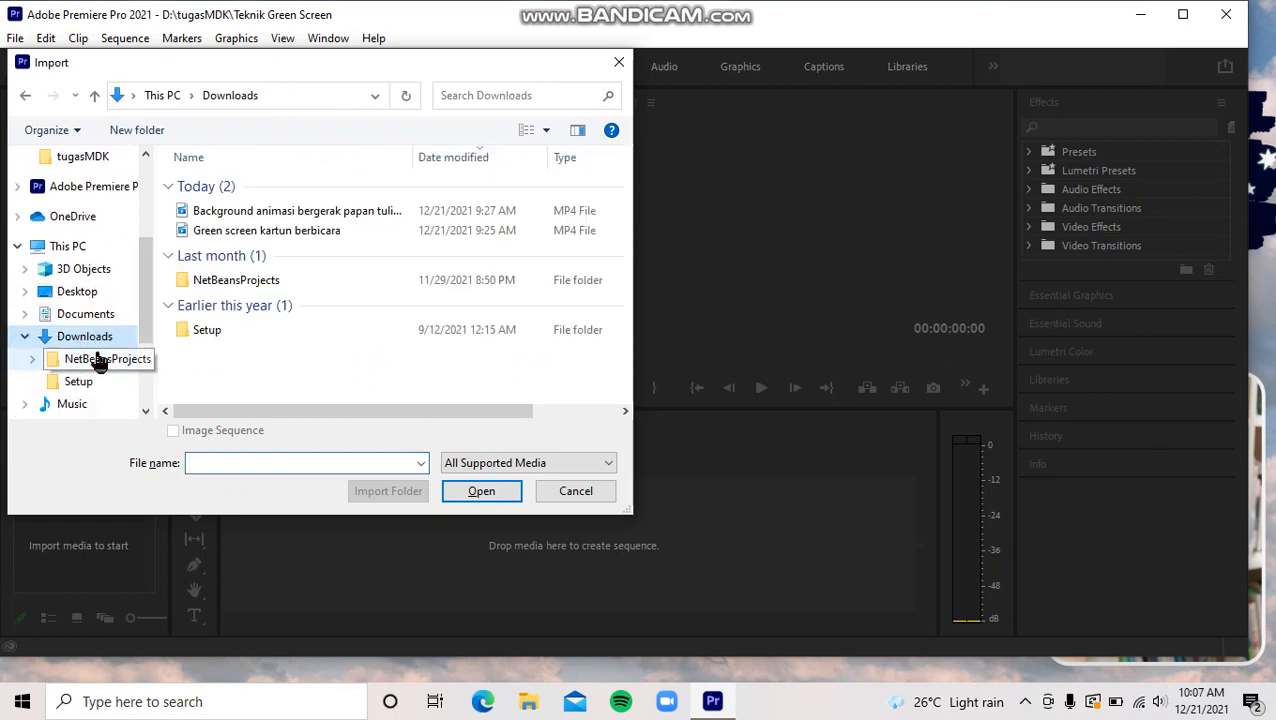
click(228, 210)
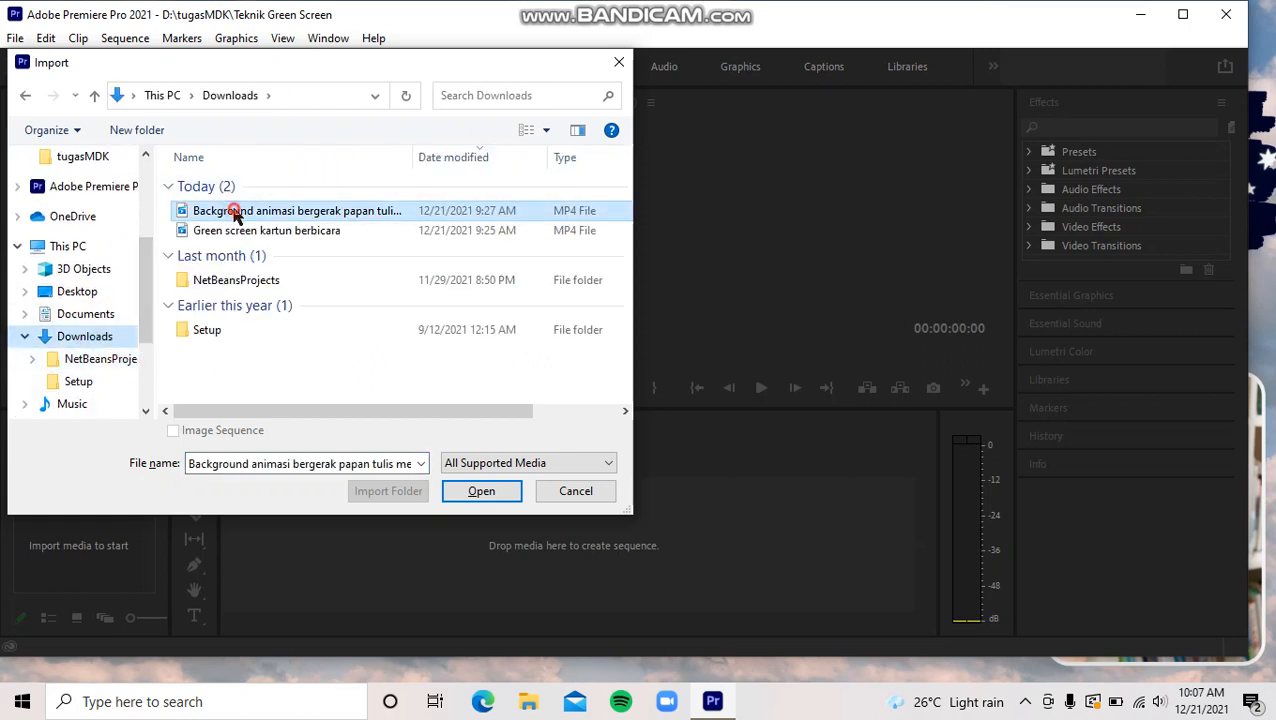
click(482, 490)
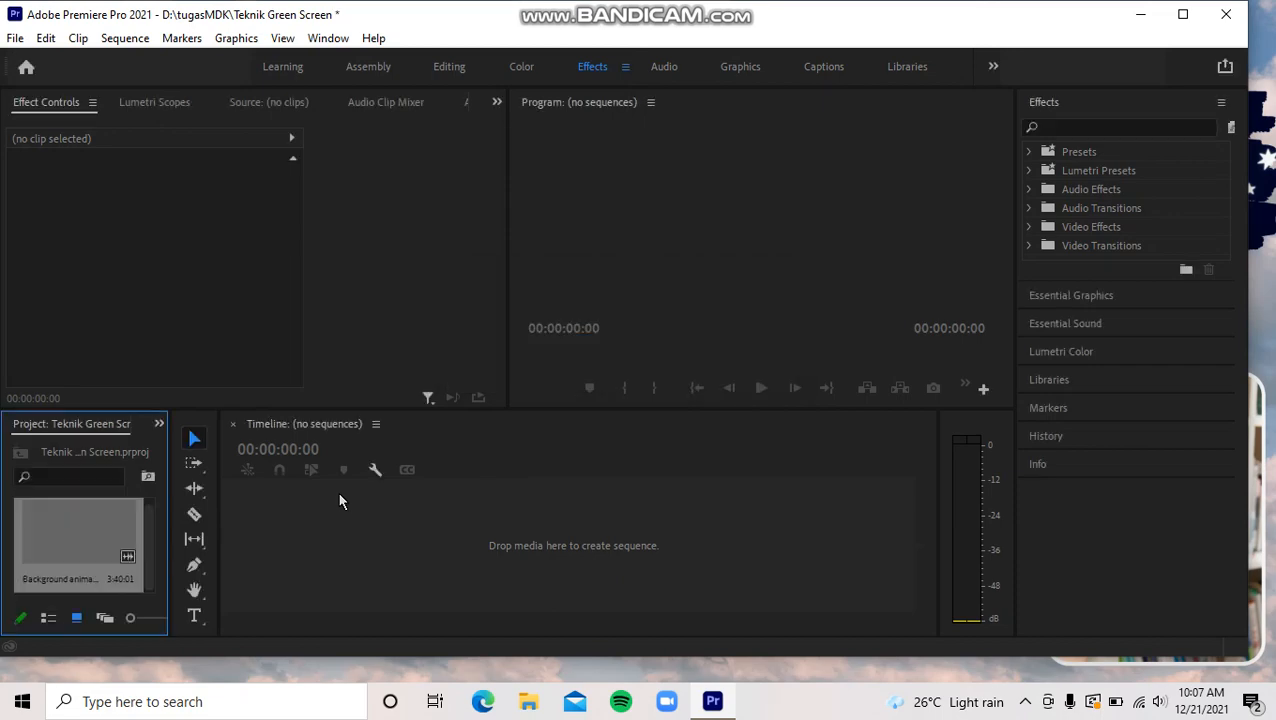
- Import the video "Green screen kartun berbicara" from the Downloads folder into the project
key(ctrl+i)
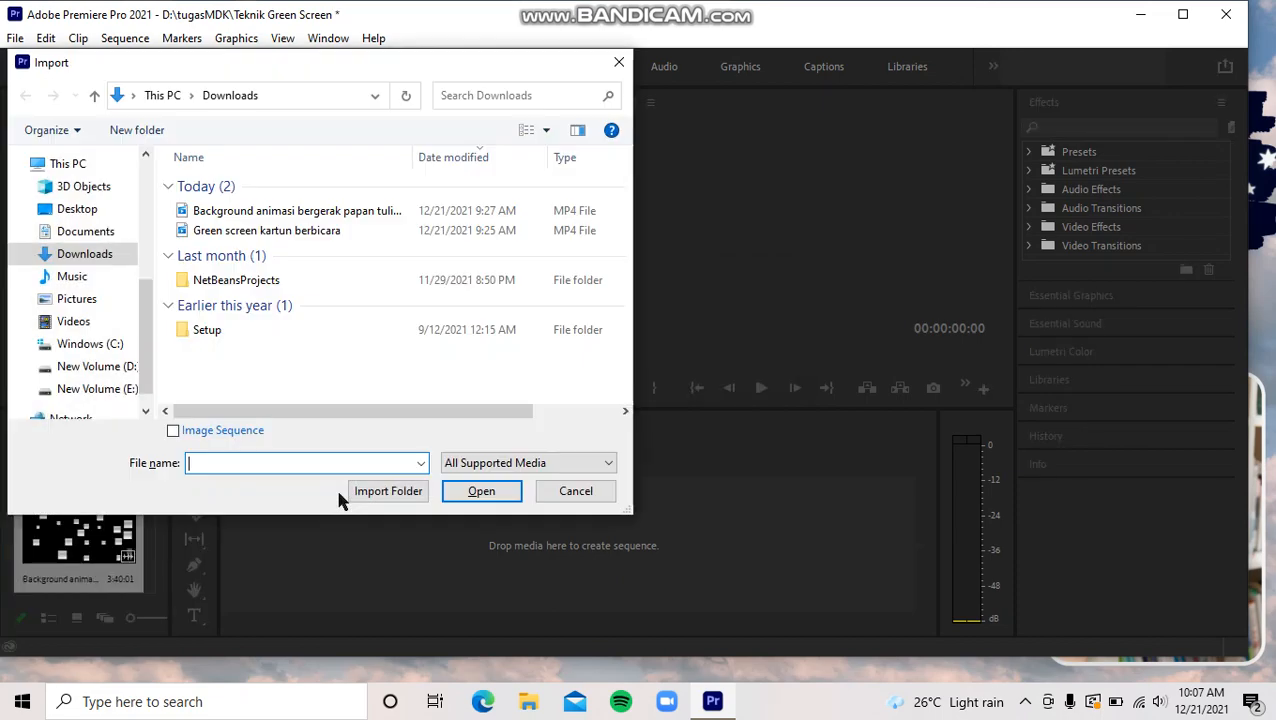
click(281, 230)
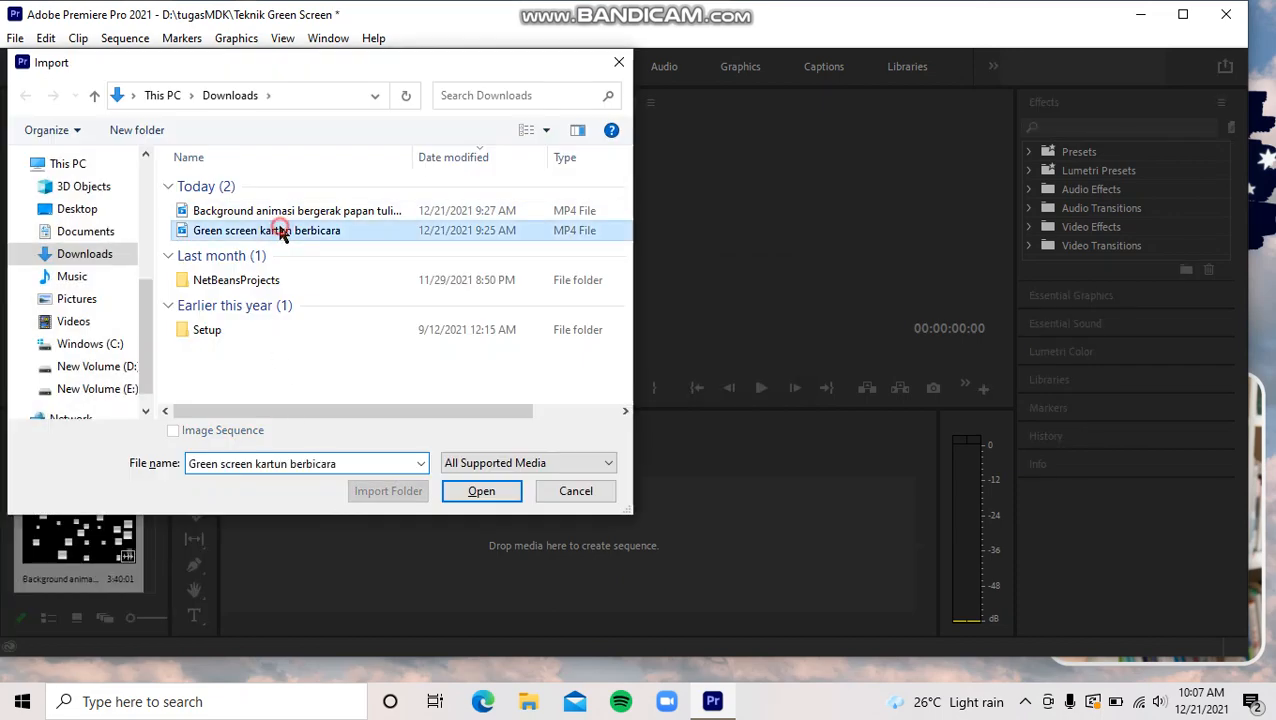
click(473, 490)
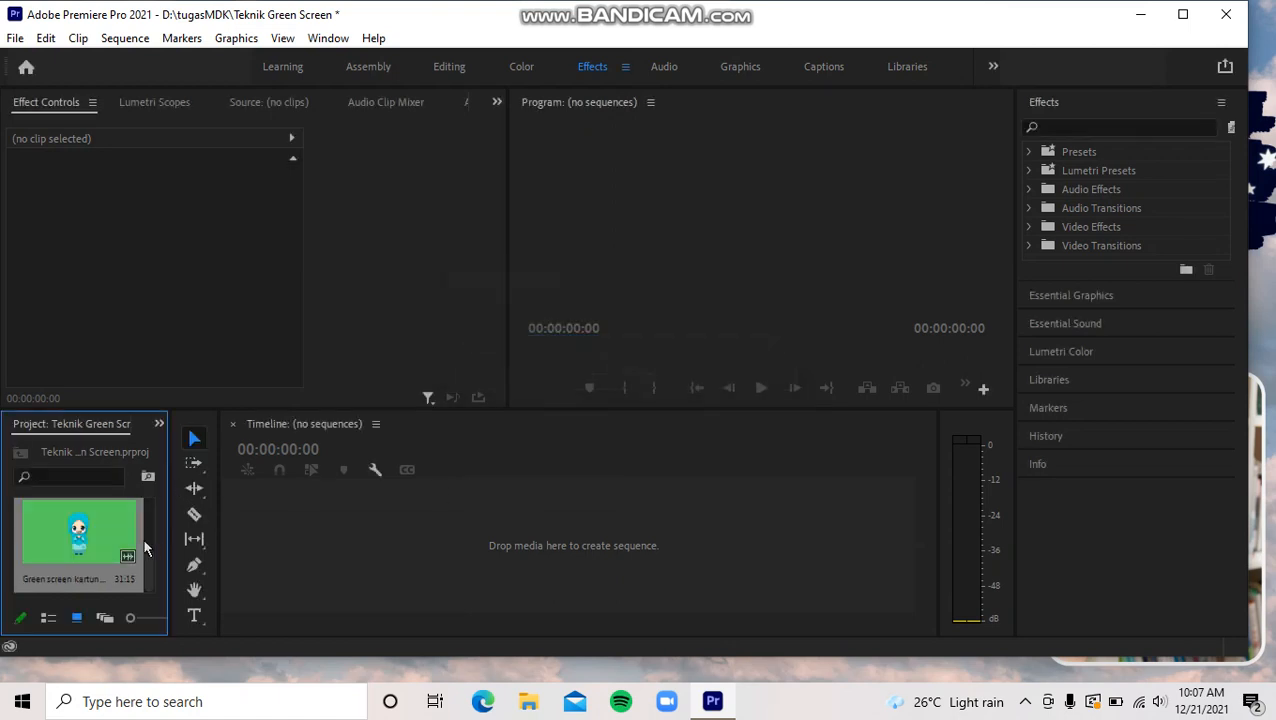
- Create a sequence from the imported background video by placing it on the empty timeline
drag(150, 570, 149, 502)
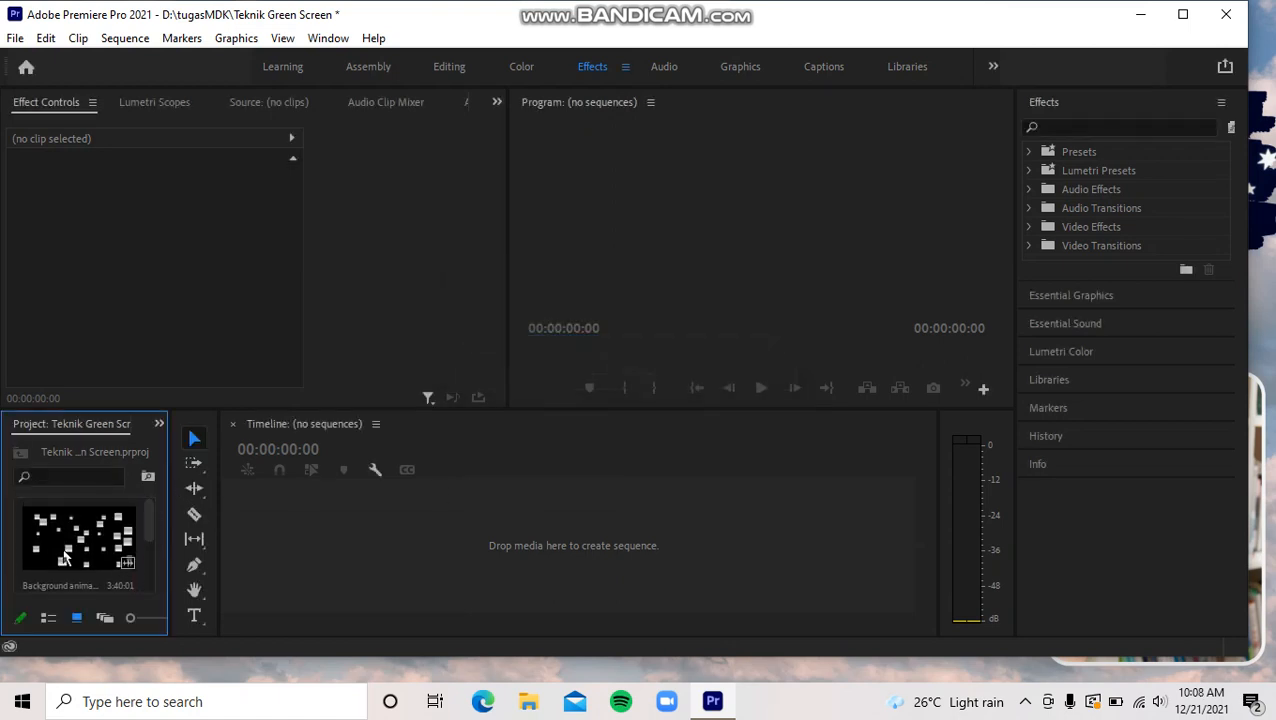
drag(66, 552, 344, 476)
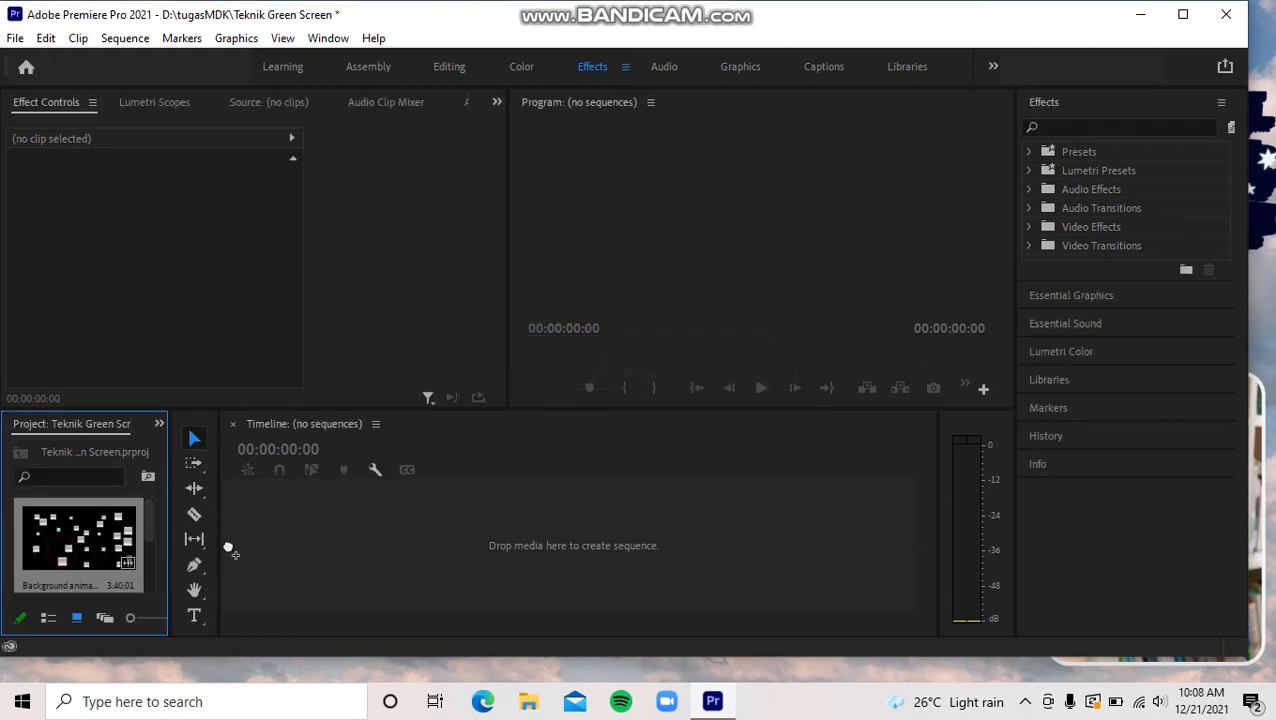
drag(227, 542, 227, 542)
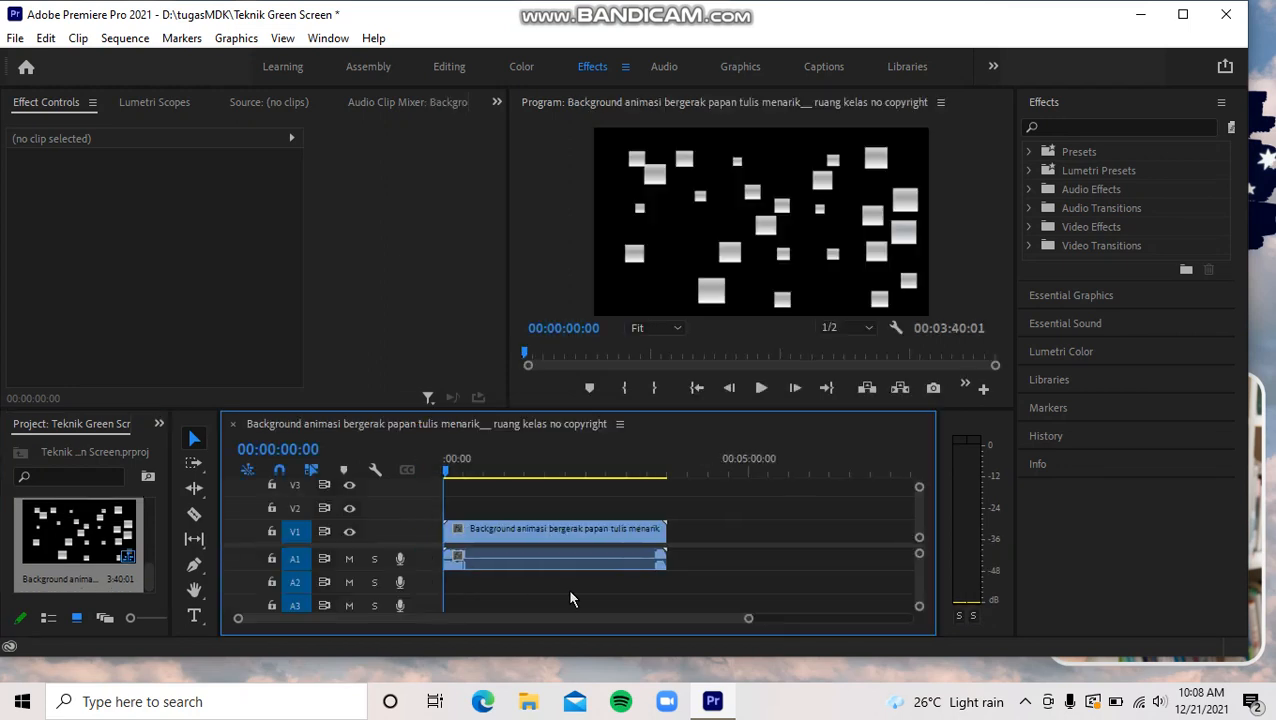
- Preview the background clip and try splitting it at 00:00:24:13, undoing the cut
click(760, 389)
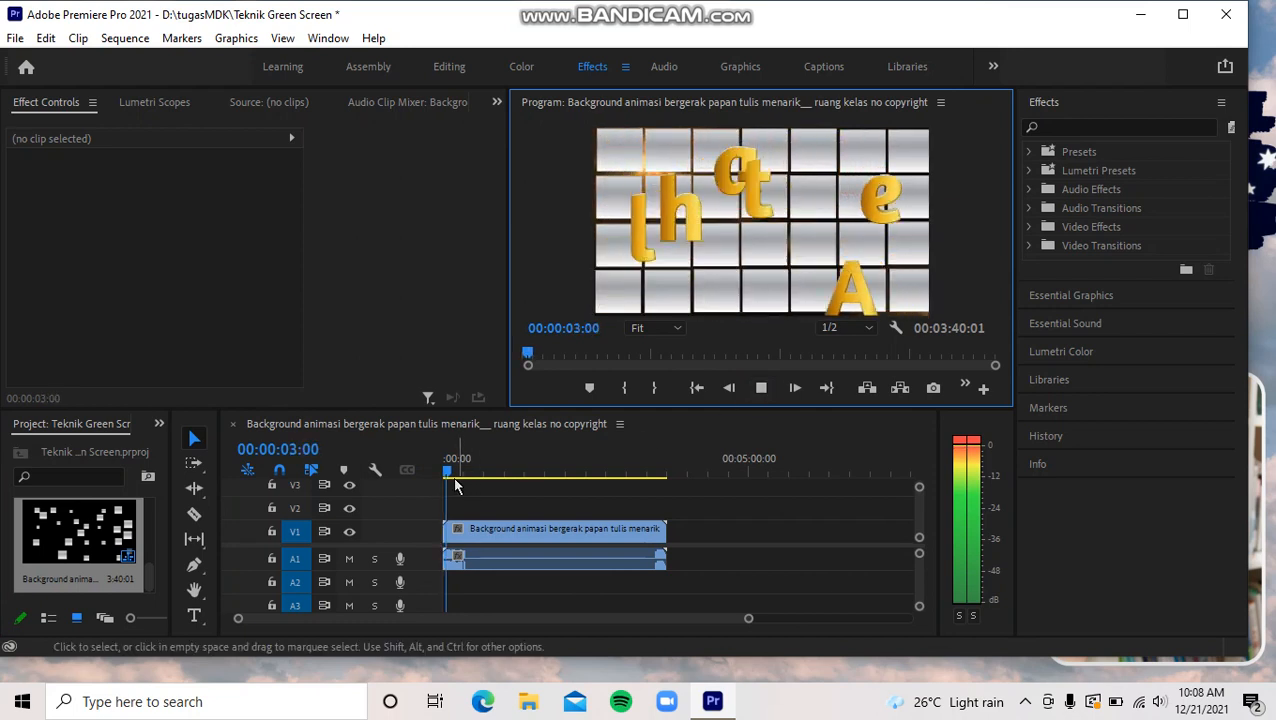
mouse_move(449, 474)
mouse_down()
mouse_move(632, 475)
mouse_move(472, 479)
mouse_up()
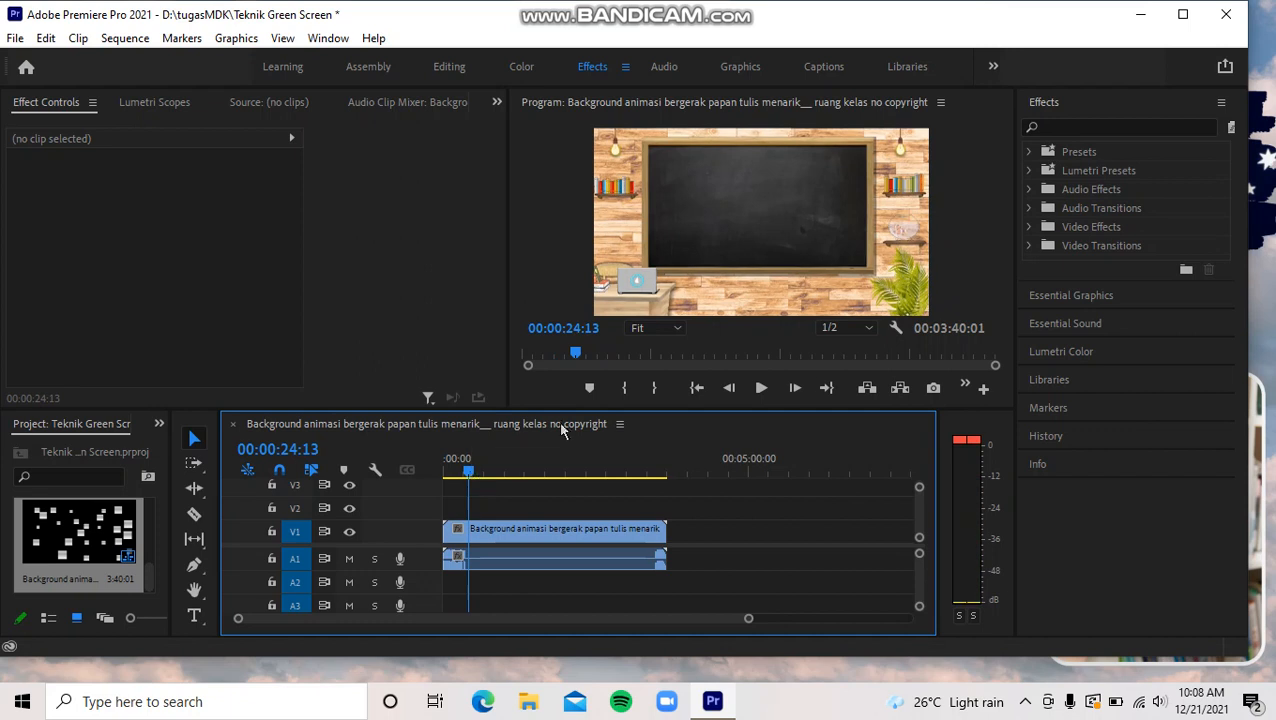
click(194, 514)
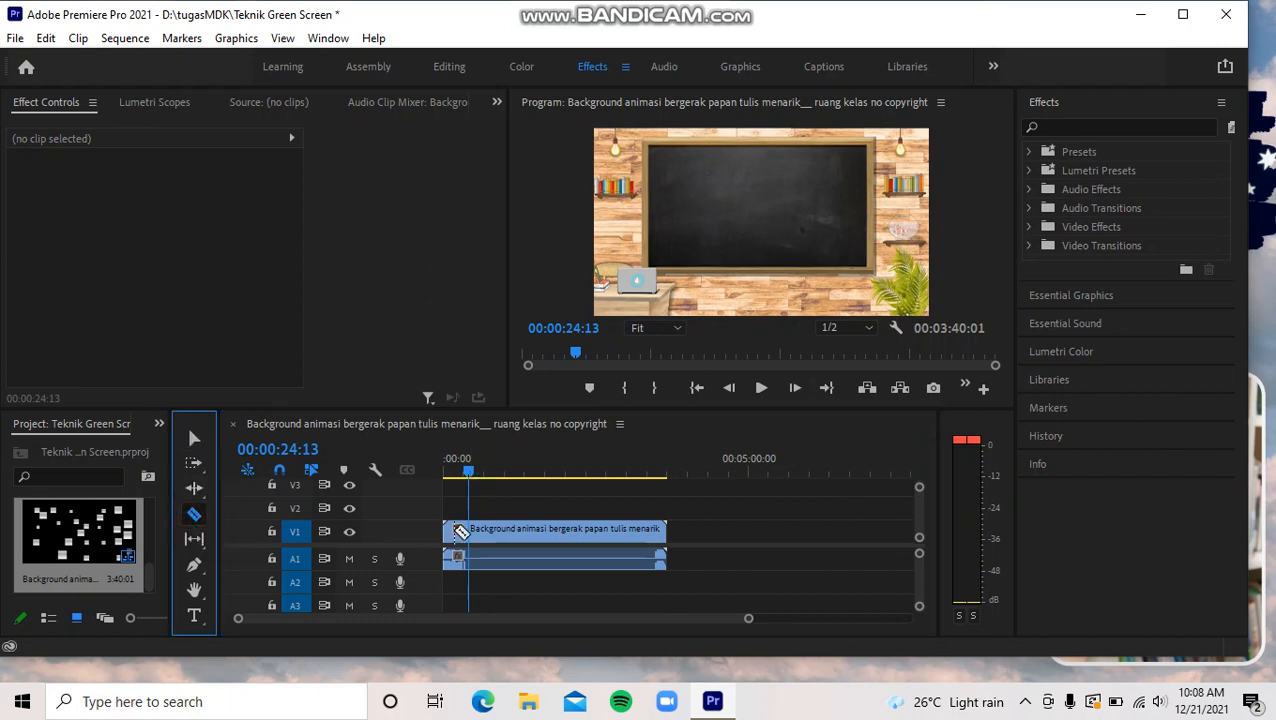
click(473, 535)
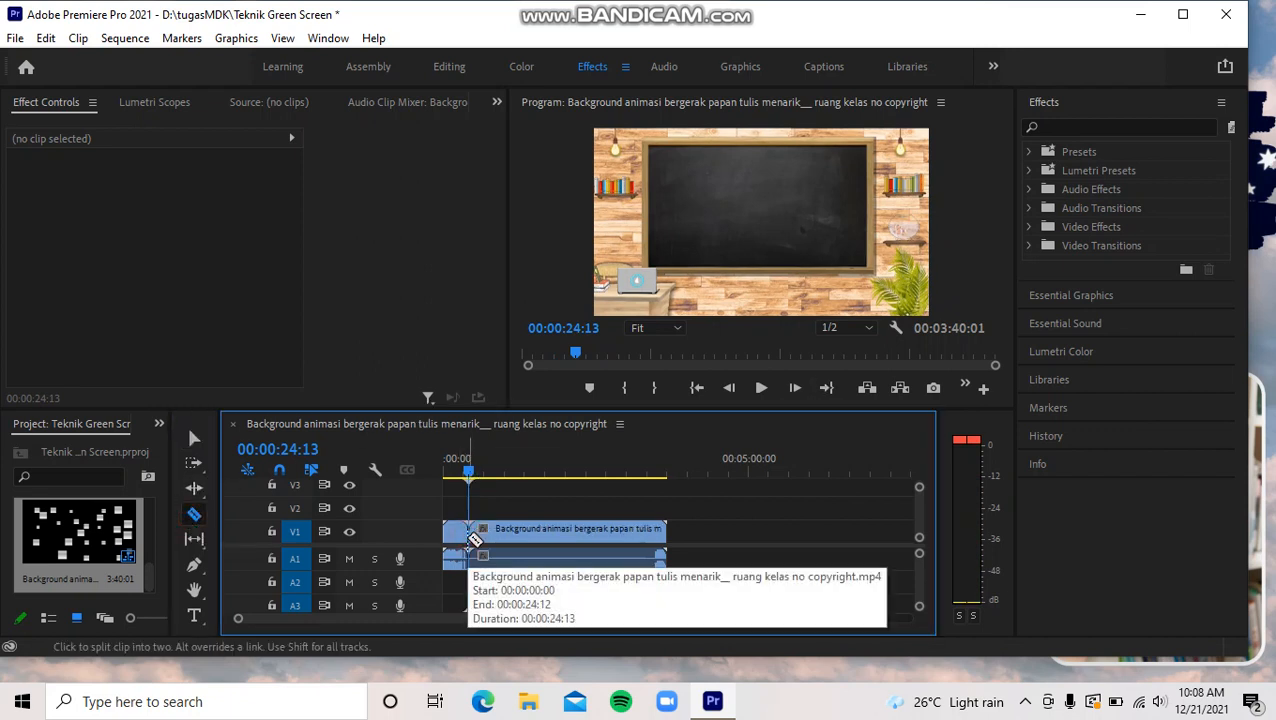
click(195, 439)
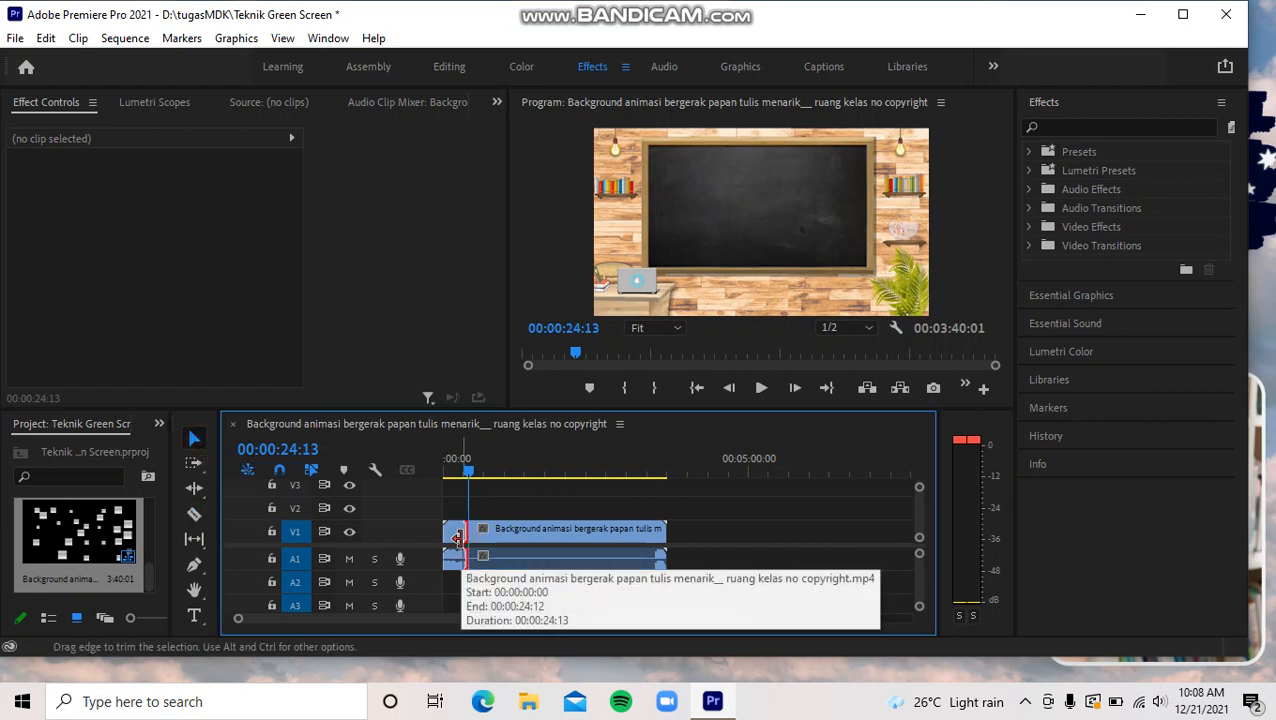
key(ctrl+z)
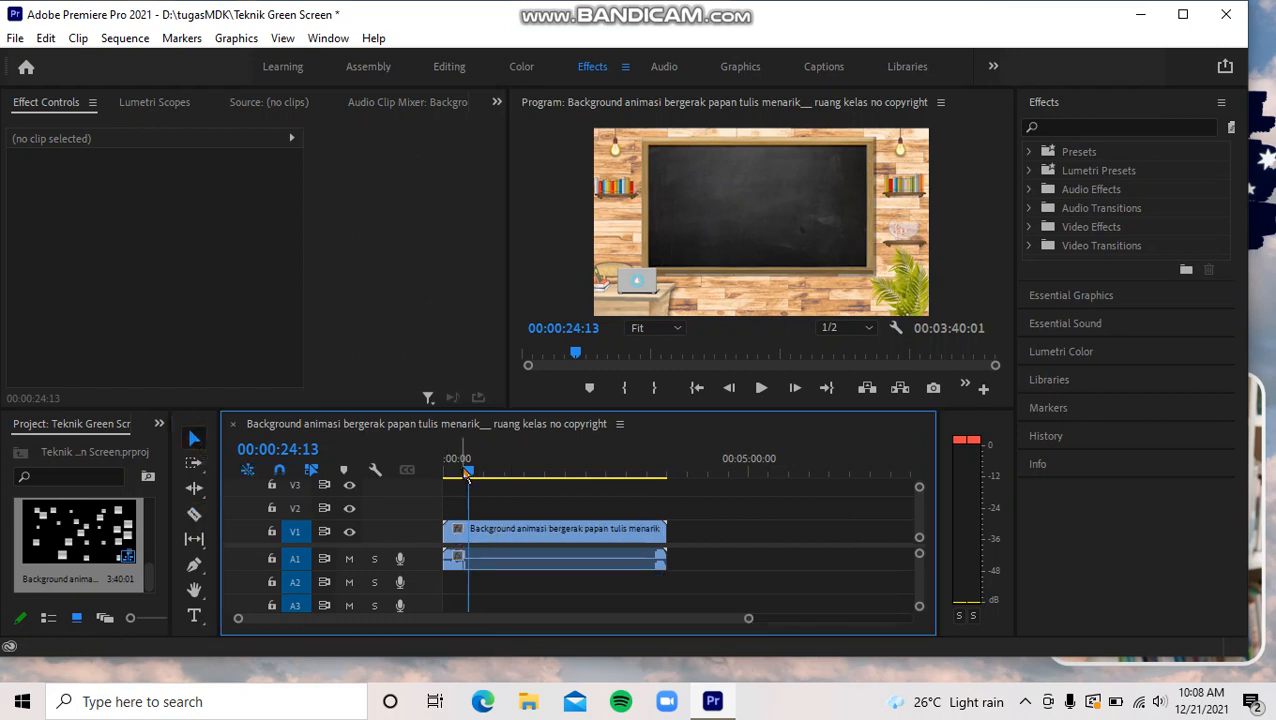
- Split the background clip at 00:00:28:08, delete the opening part, and move the rest and the playhead to the sequence start
mouse_move(467, 473)
mouse_down()
mouse_move(433, 470)
mouse_move(471, 478)
mouse_up()
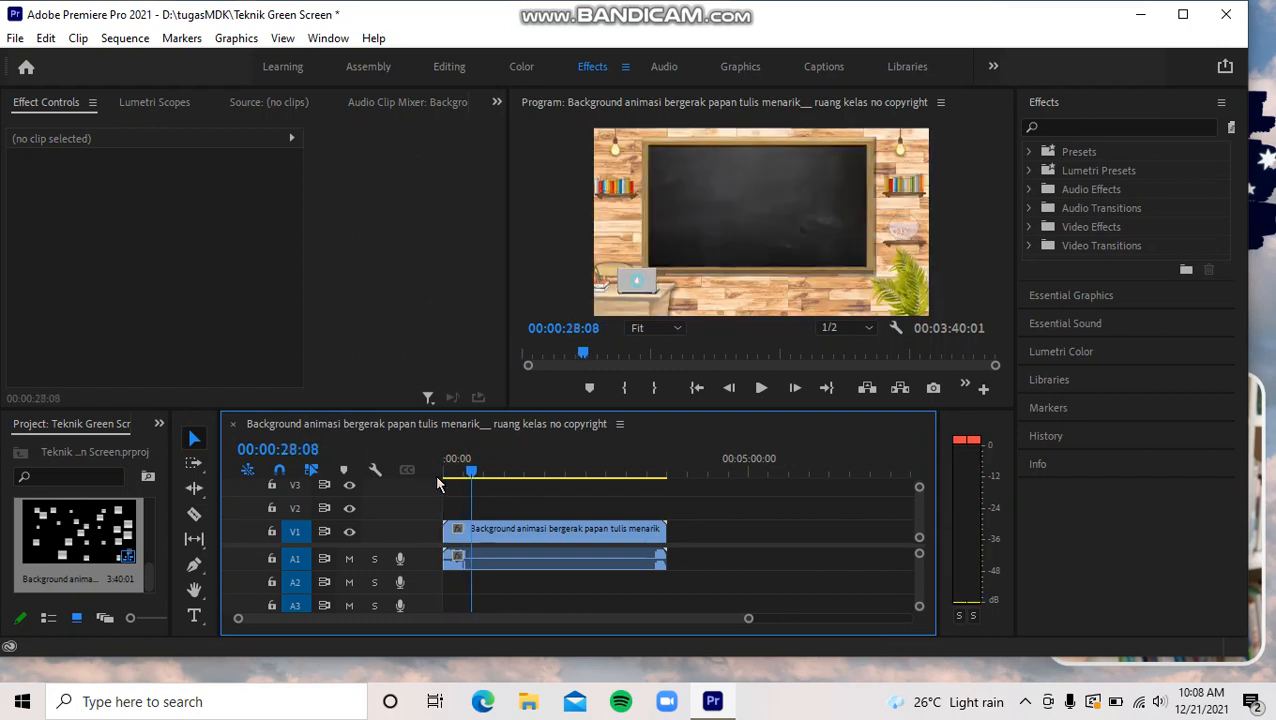
click(196, 513)
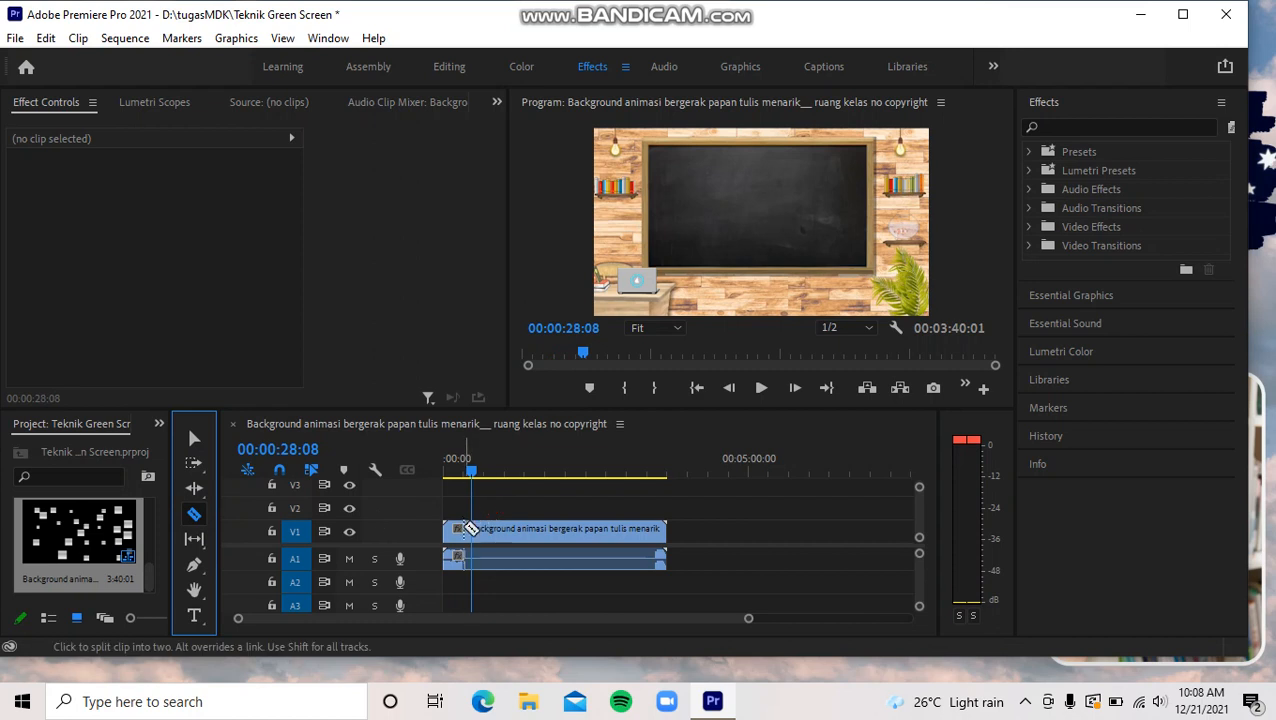
click(473, 530)
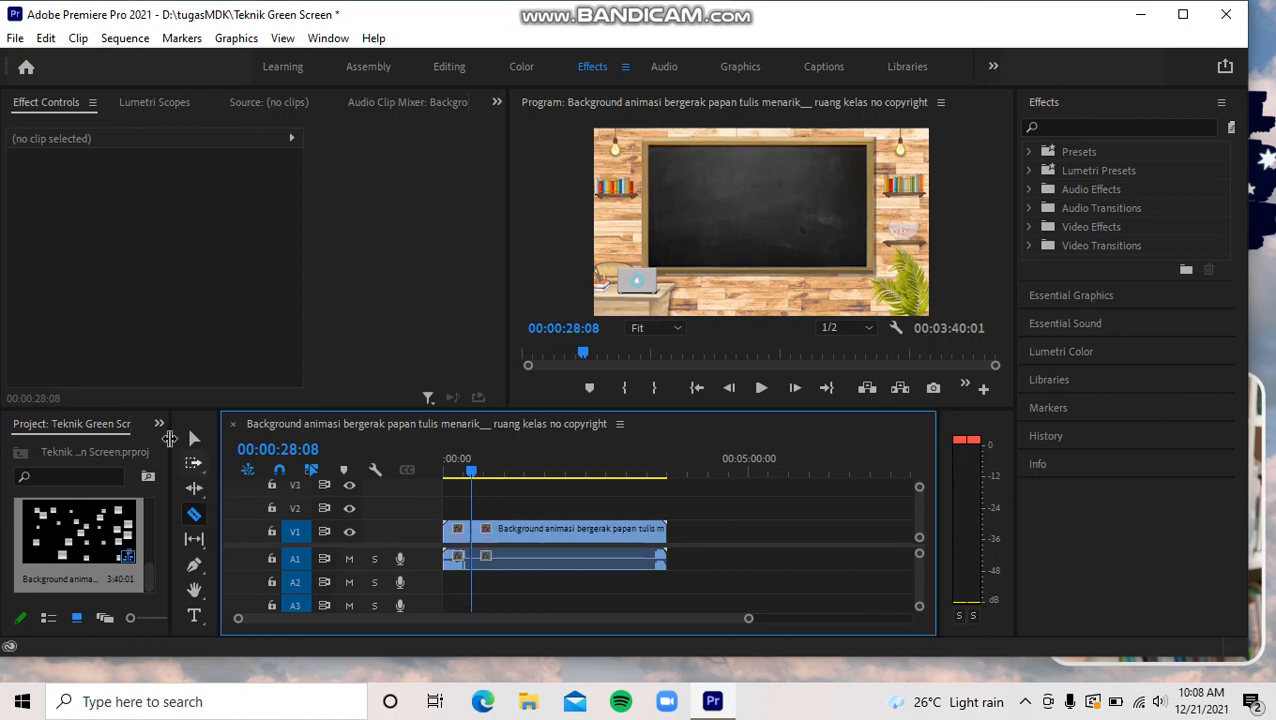
click(190, 436)
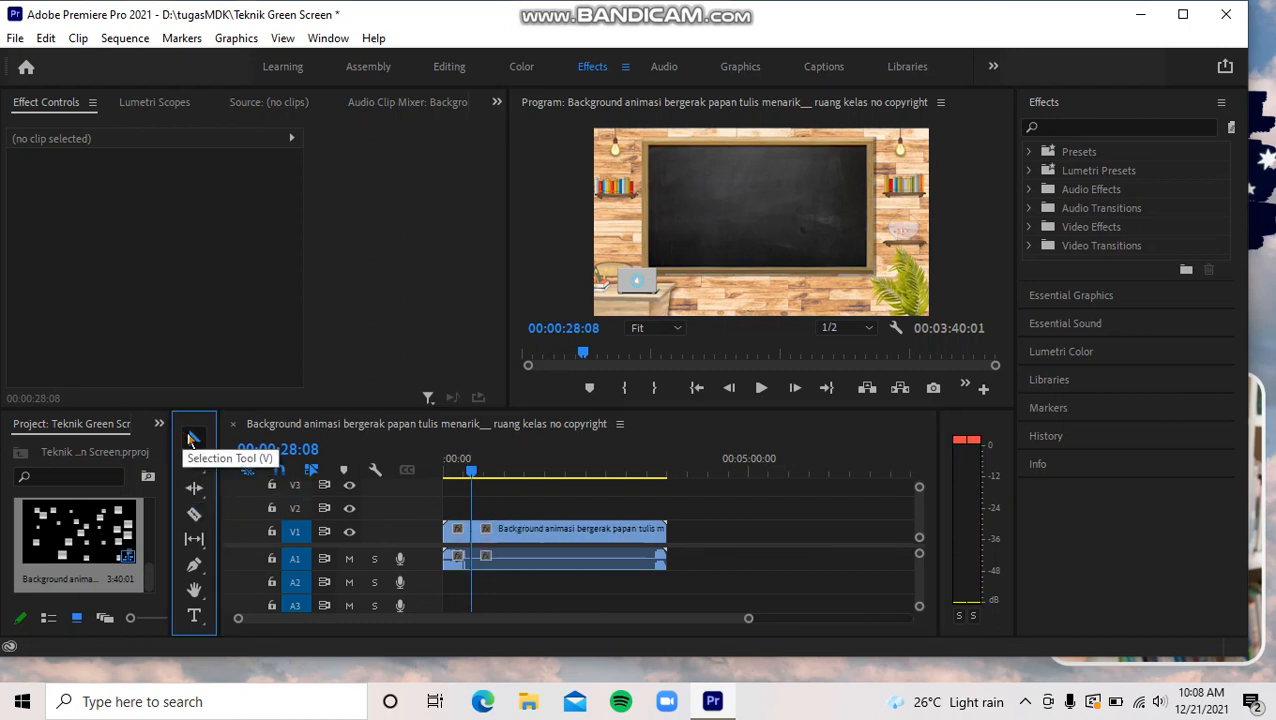
click(458, 533)
key(Delete)
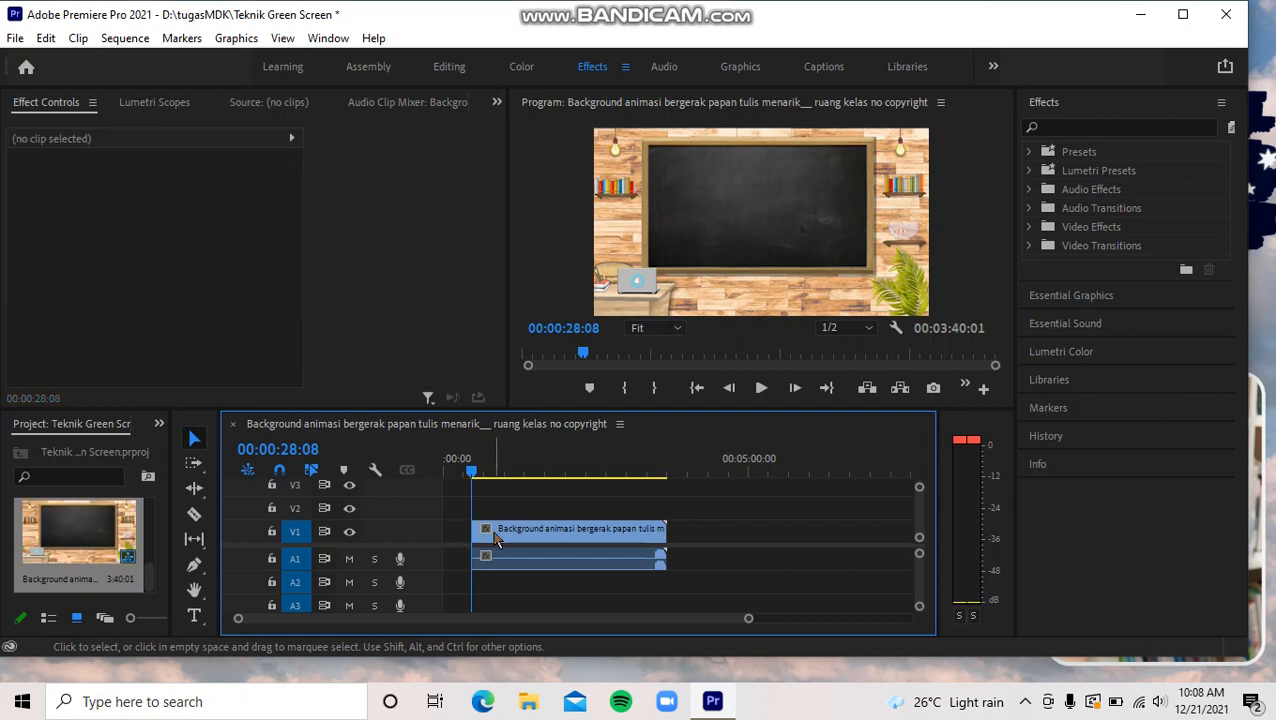
drag(494, 535, 457, 533)
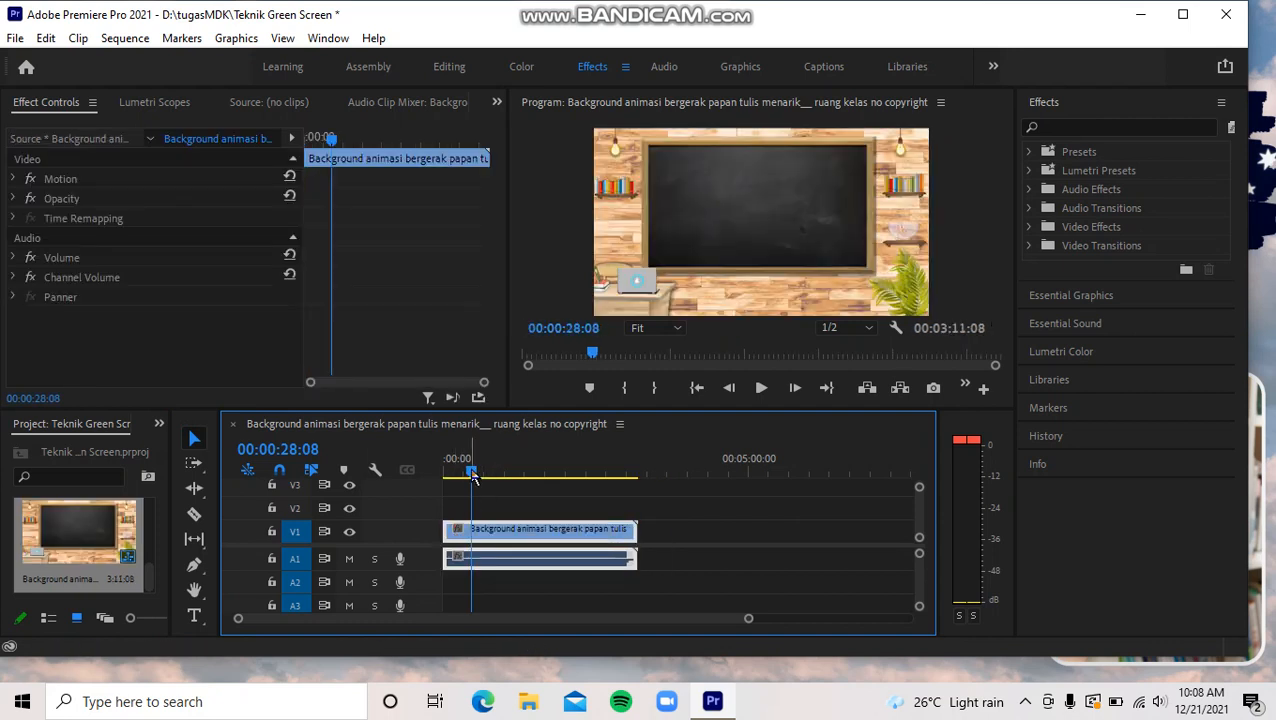
drag(472, 473, 436, 488)
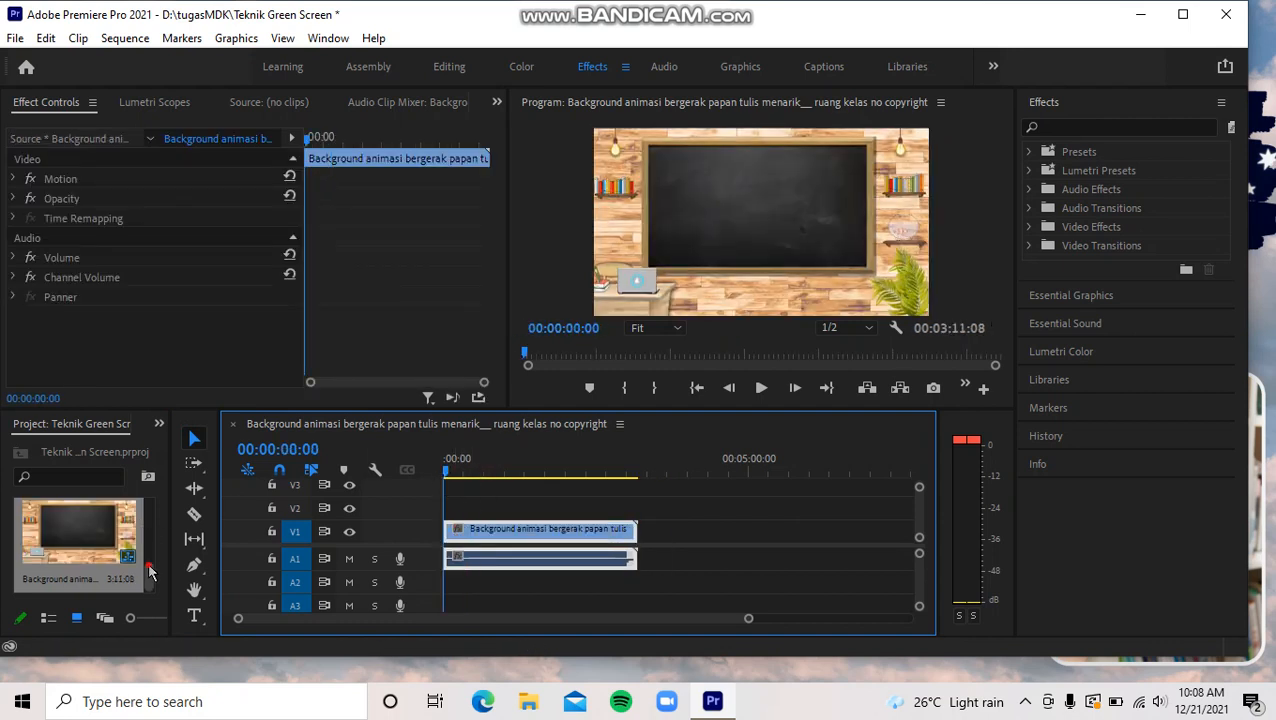
- Place the green-screen cartoon clip on track V2 at the sequence start, above the background clip
drag(149, 567, 149, 531)
click(54, 555)
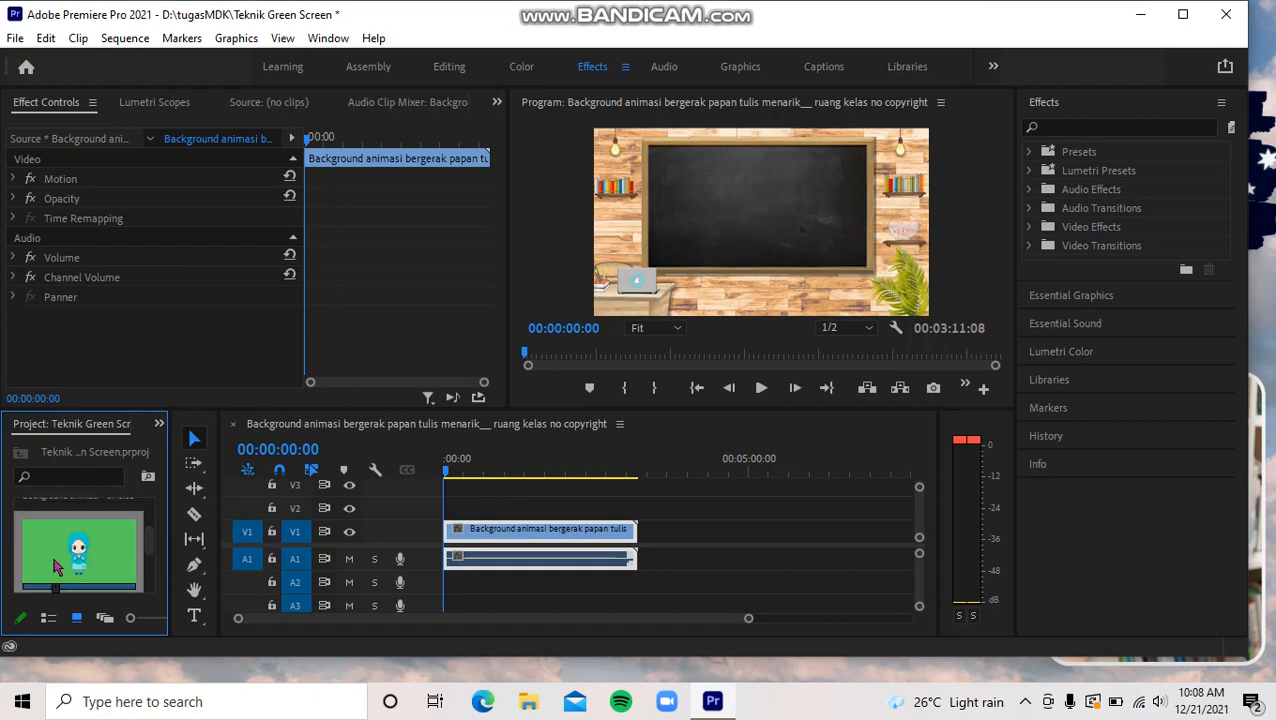
double_click(54, 566)
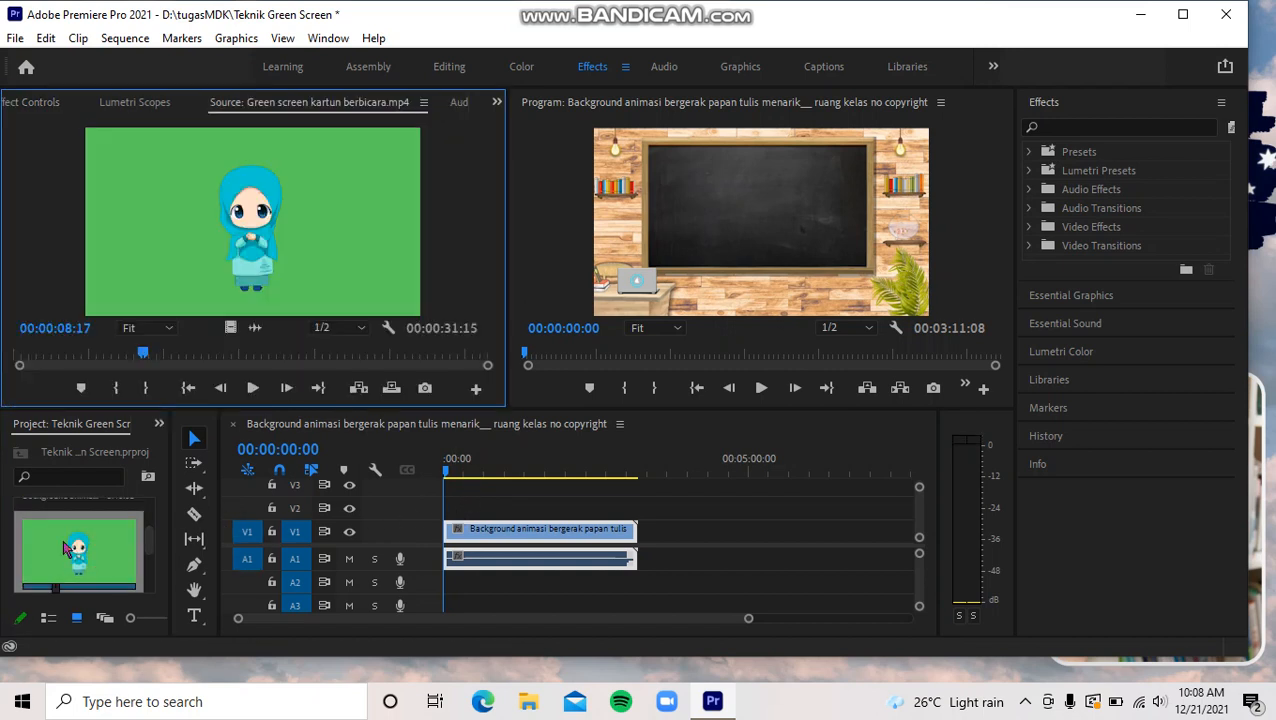
drag(66, 545, 656, 508)
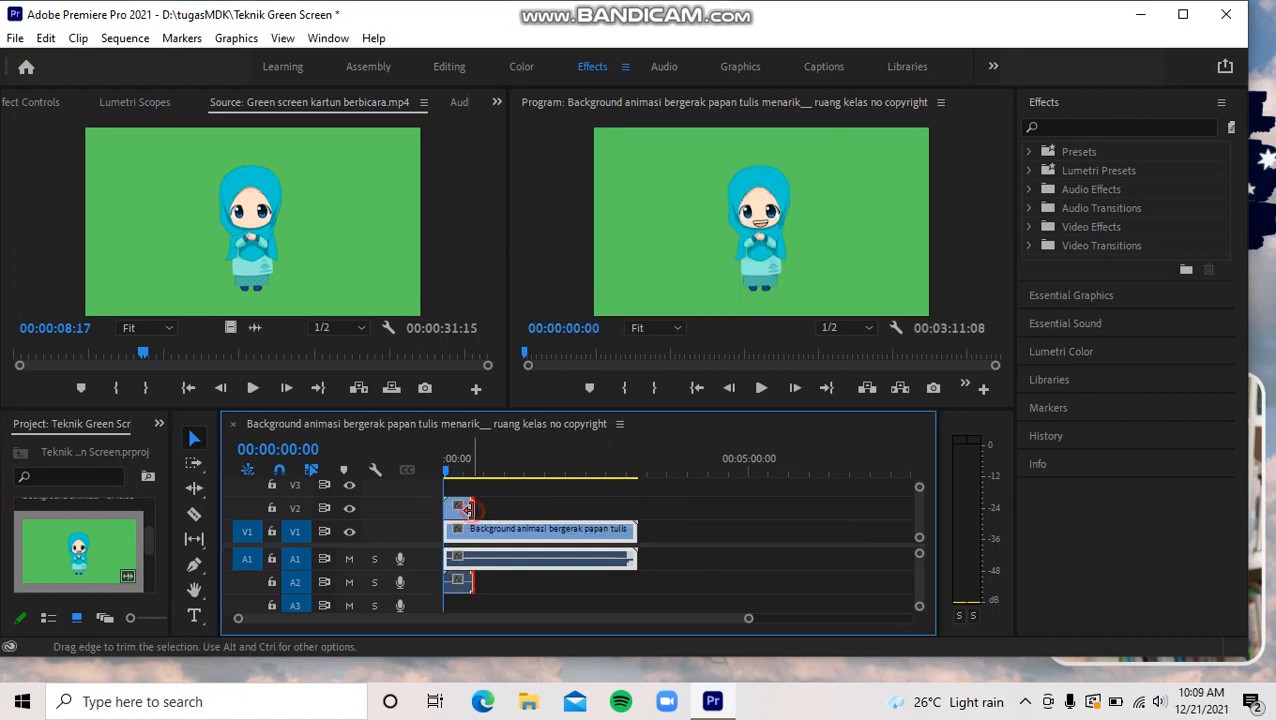
- Try to extend the green-screen clip on V2 to the end of the background clip
mouse_move(468, 510)
mouse_down()
mouse_move(608, 510)
mouse_move(478, 530)
mouse_move(502, 541)
mouse_move(495, 510)
mouse_move(626, 512)
mouse_move(461, 512)
mouse_up()
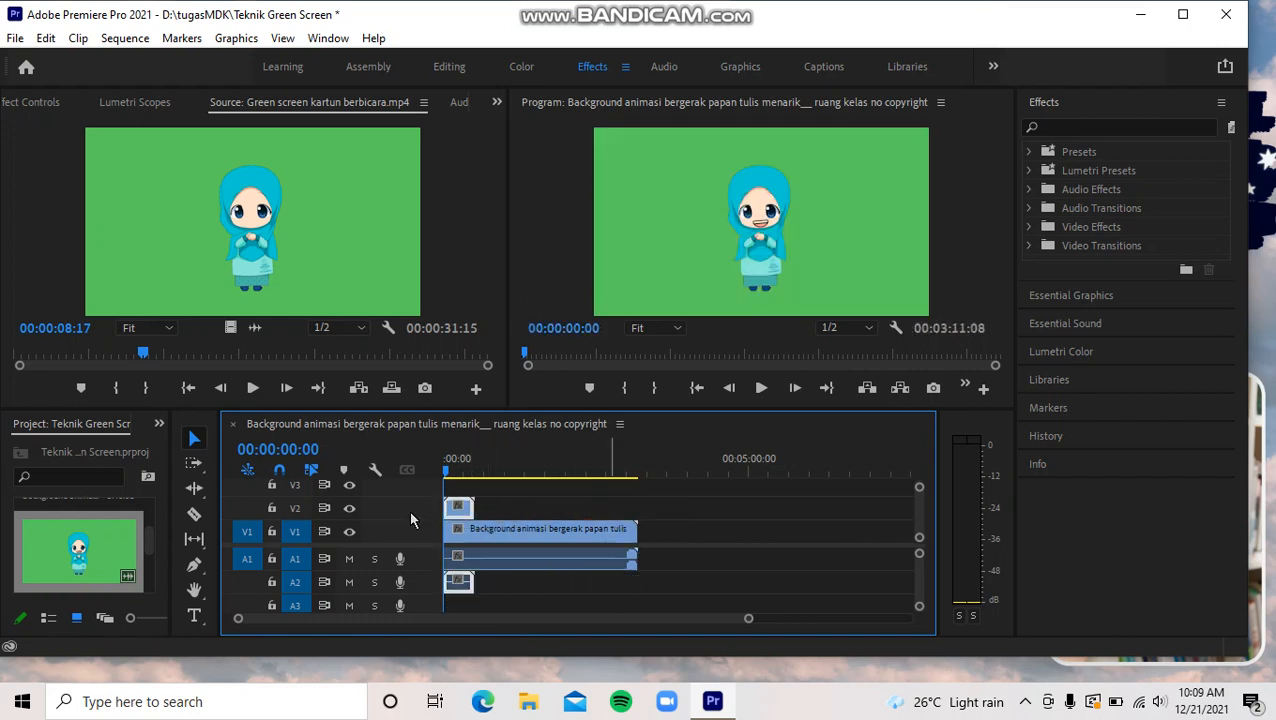
double_click(463, 514)
drag(463, 514, 641, 514)
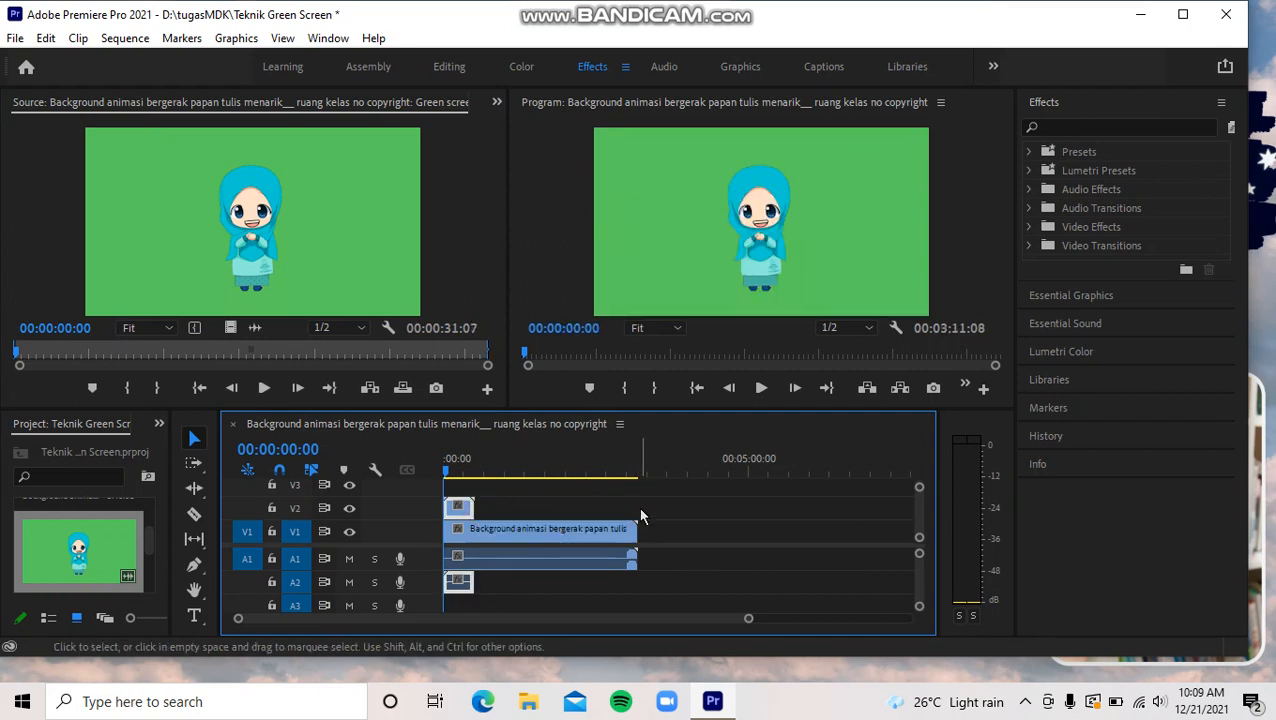
click(471, 508)
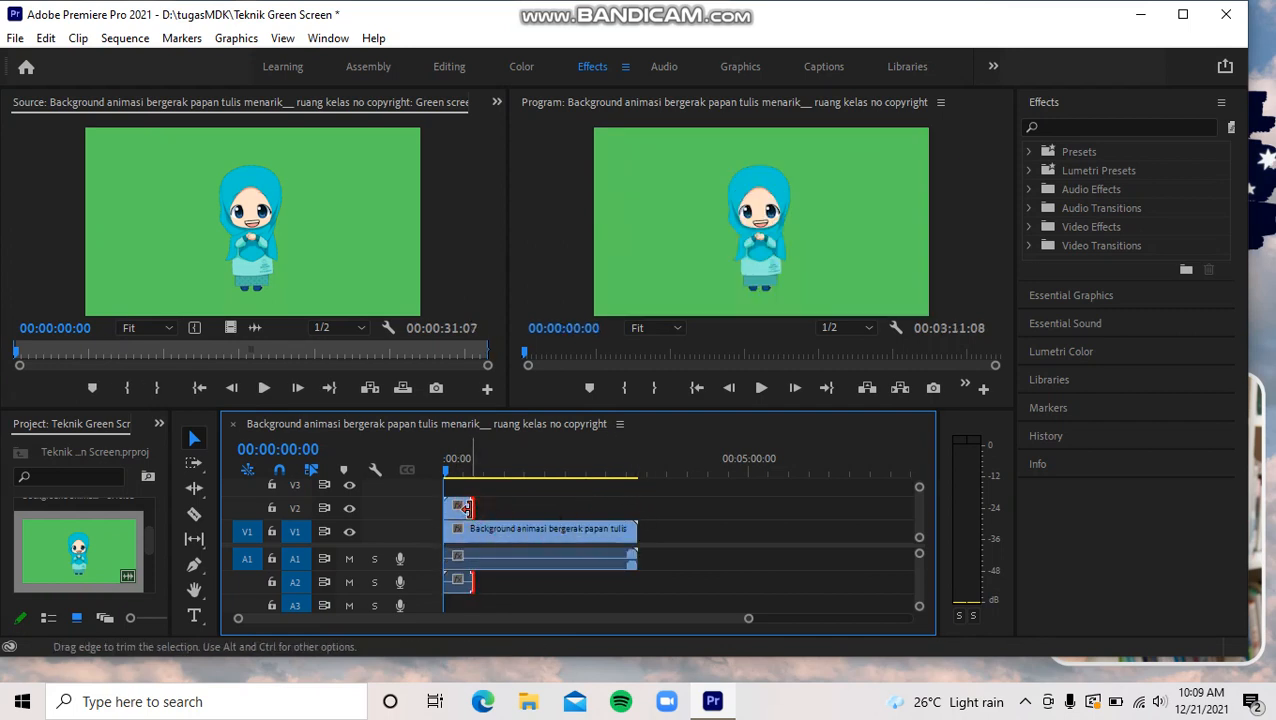
- Cut off the background clip on V1 where the green-screen clip ends, and play back the sequence
click(478, 536)
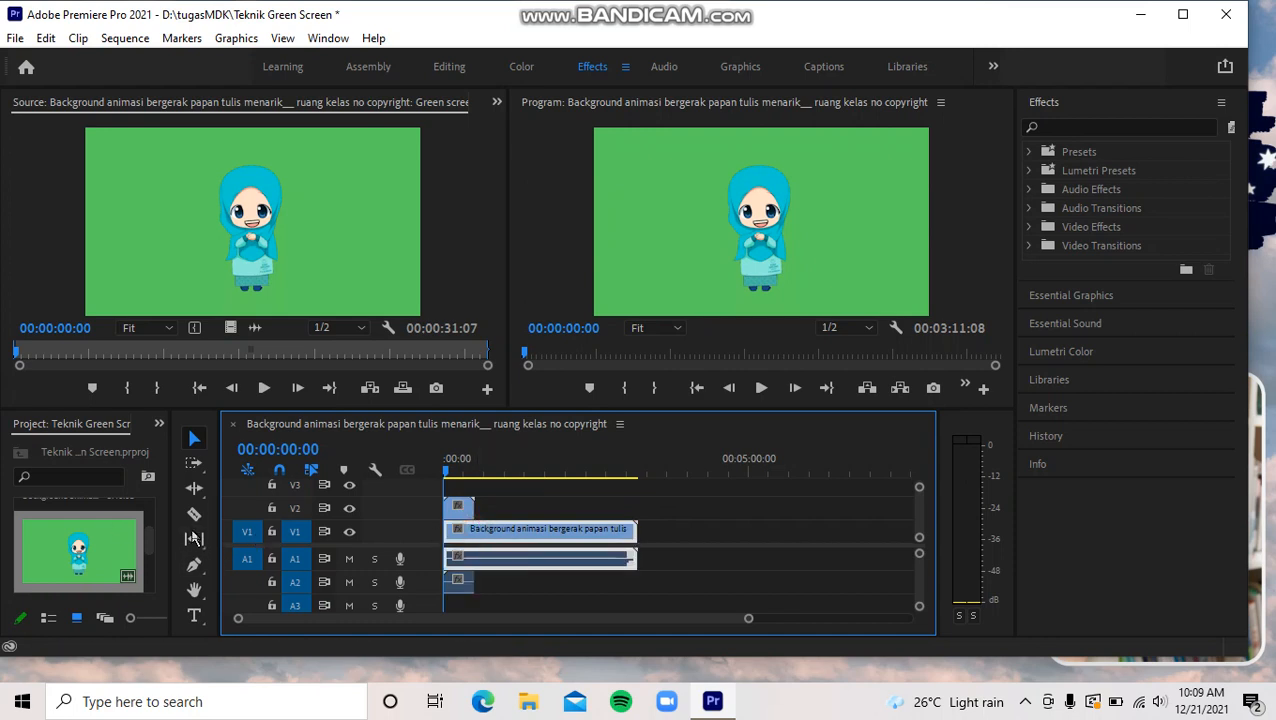
click(194, 514)
click(475, 532)
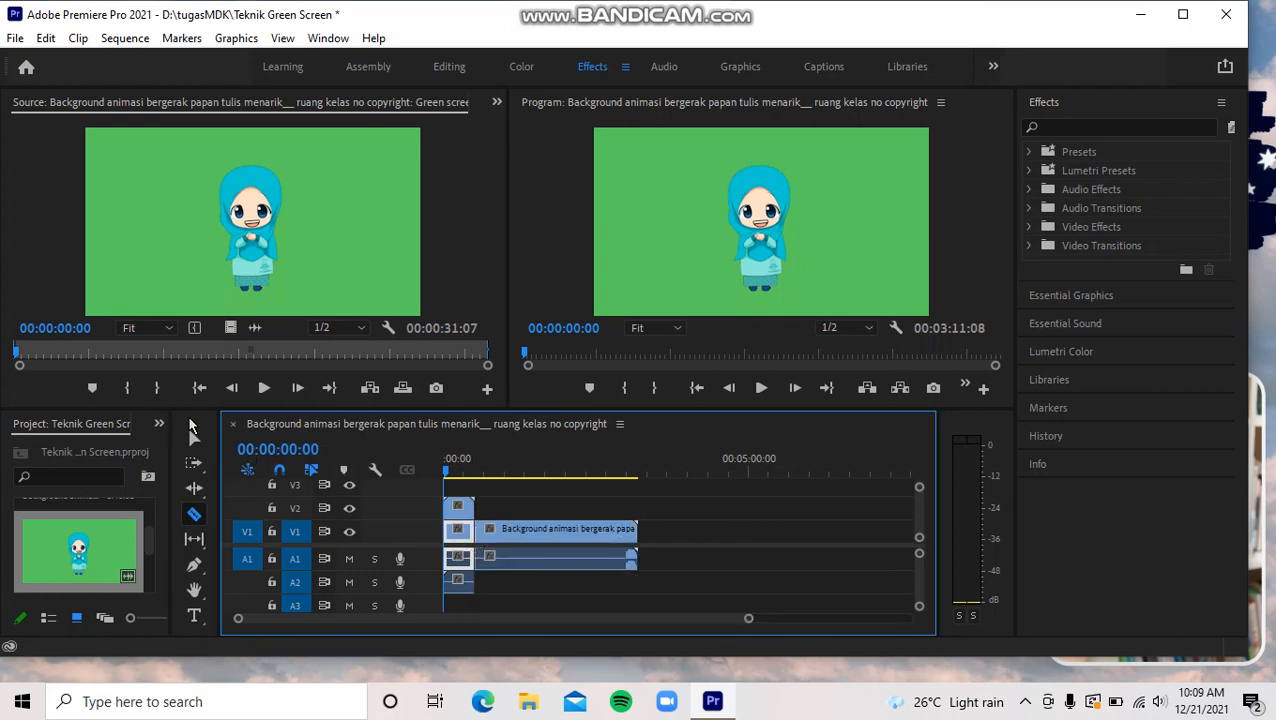
click(194, 438)
click(521, 537)
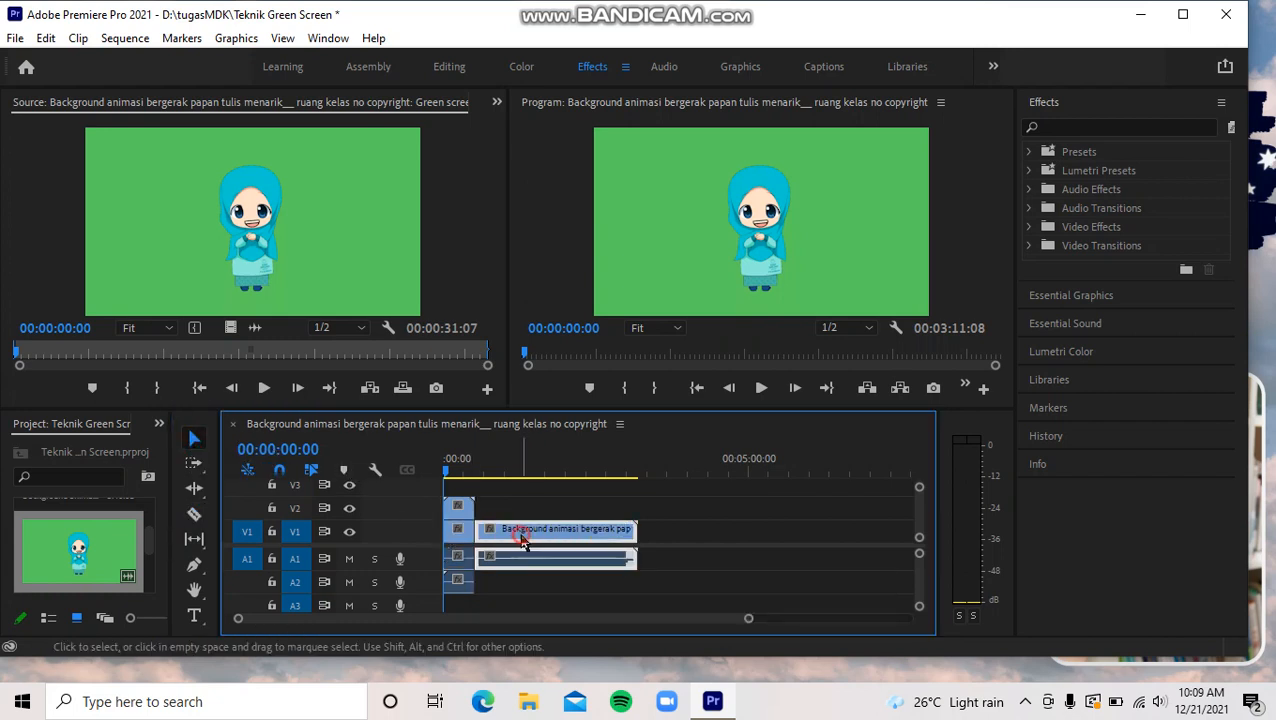
key(Delete)
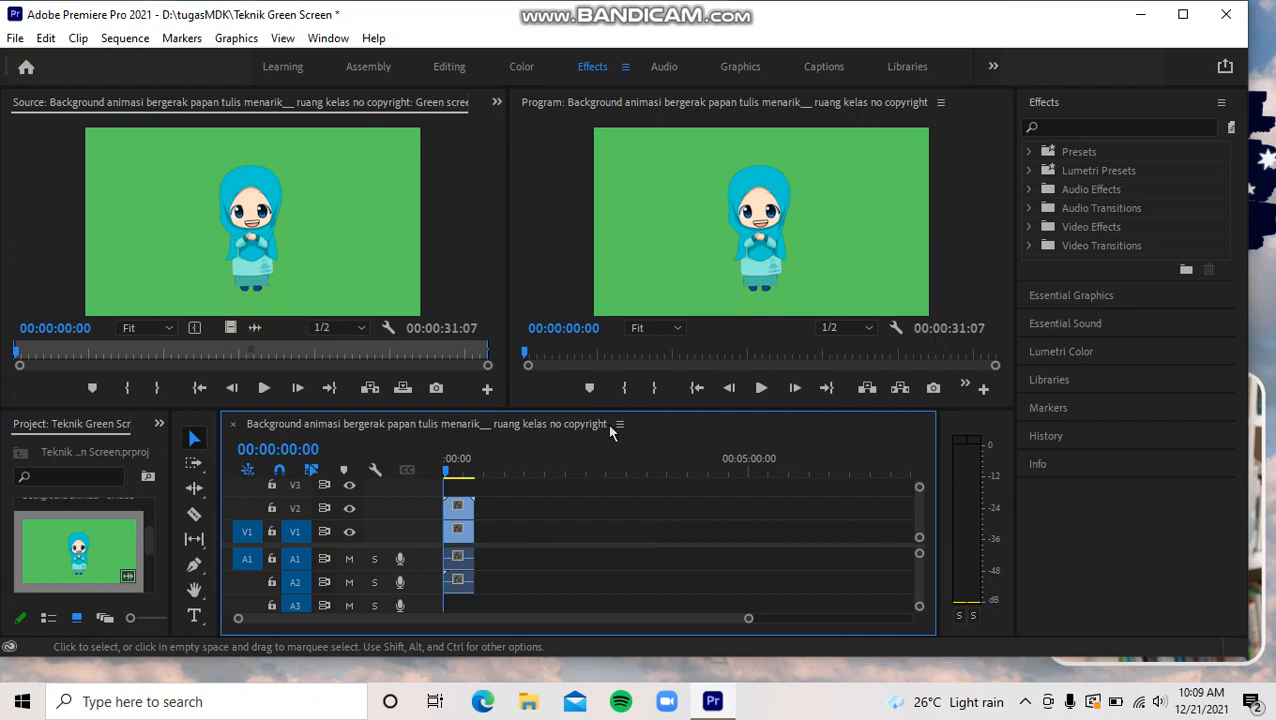
click(763, 388)
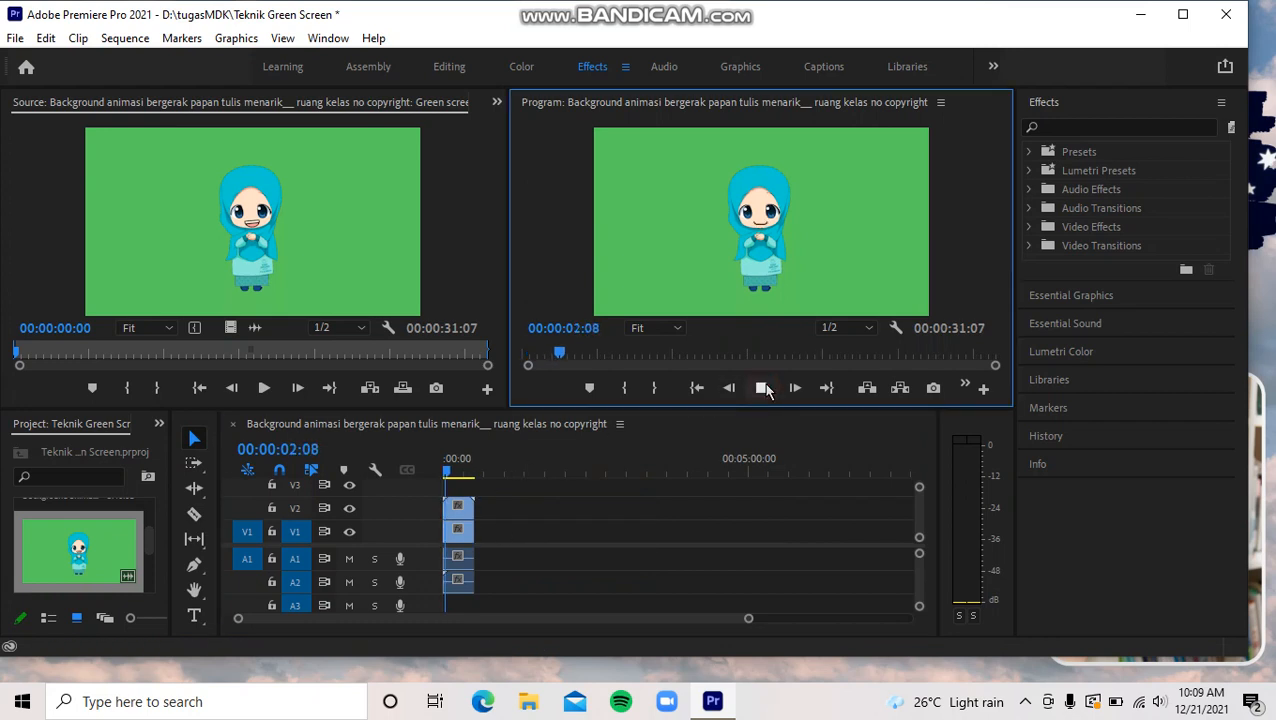
- Stop the sequence playback and return the playhead to the sequence start
click(763, 389)
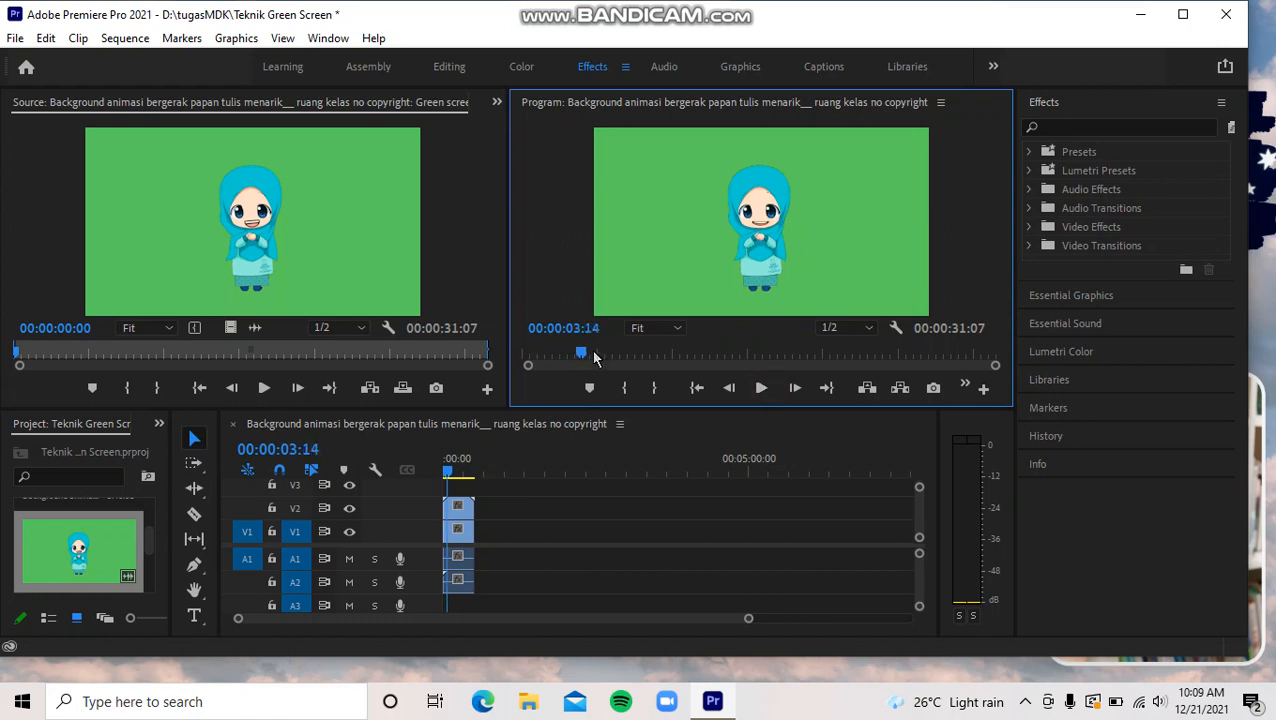
drag(588, 358, 524, 364)
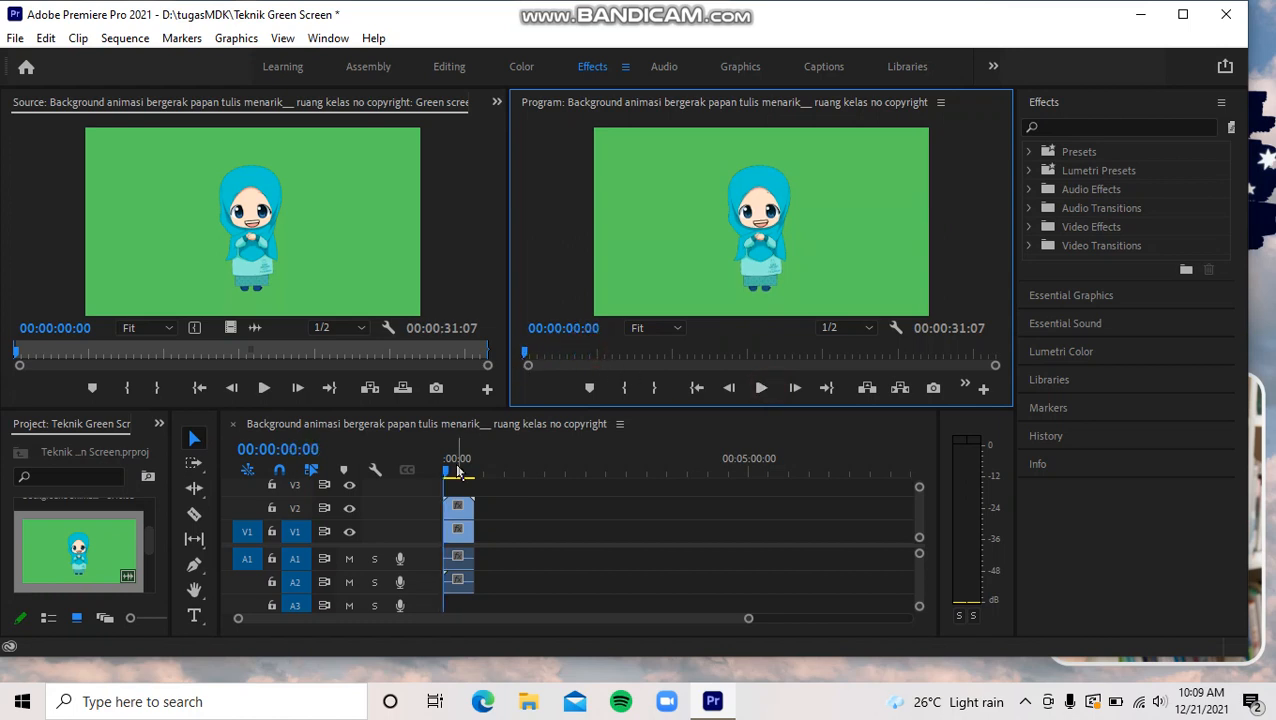
click(462, 589)
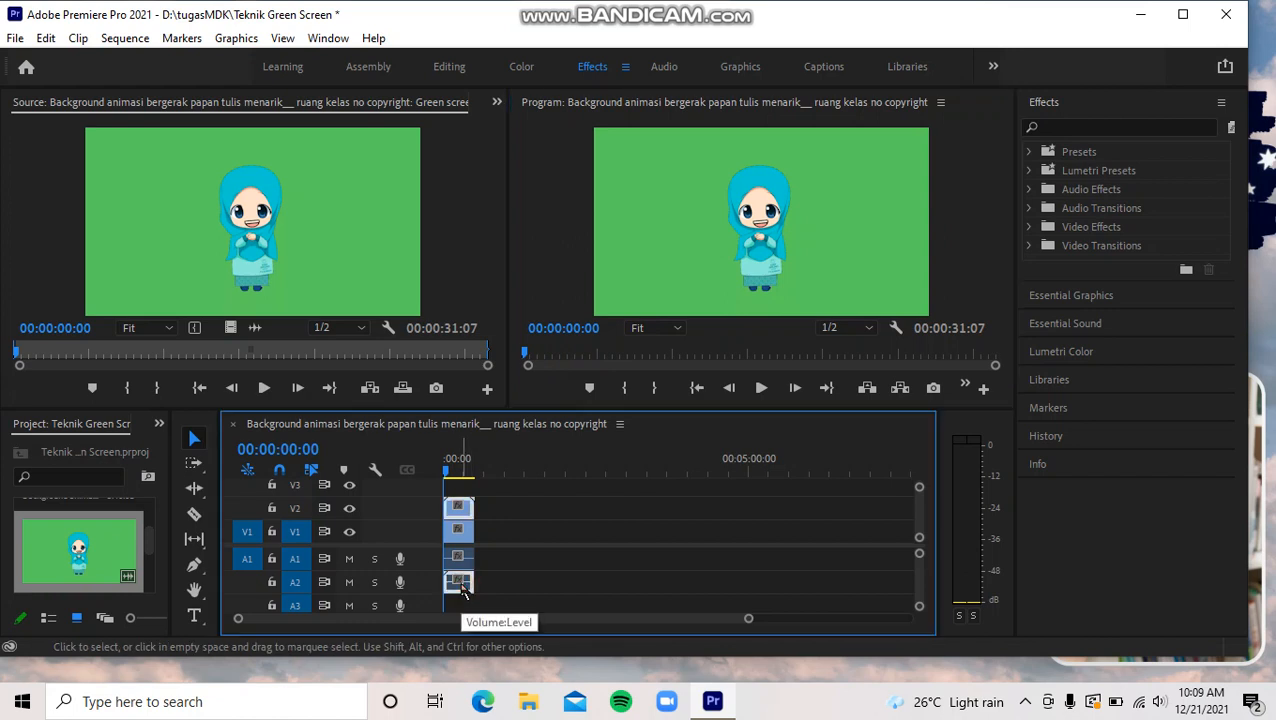
right_click(459, 585)
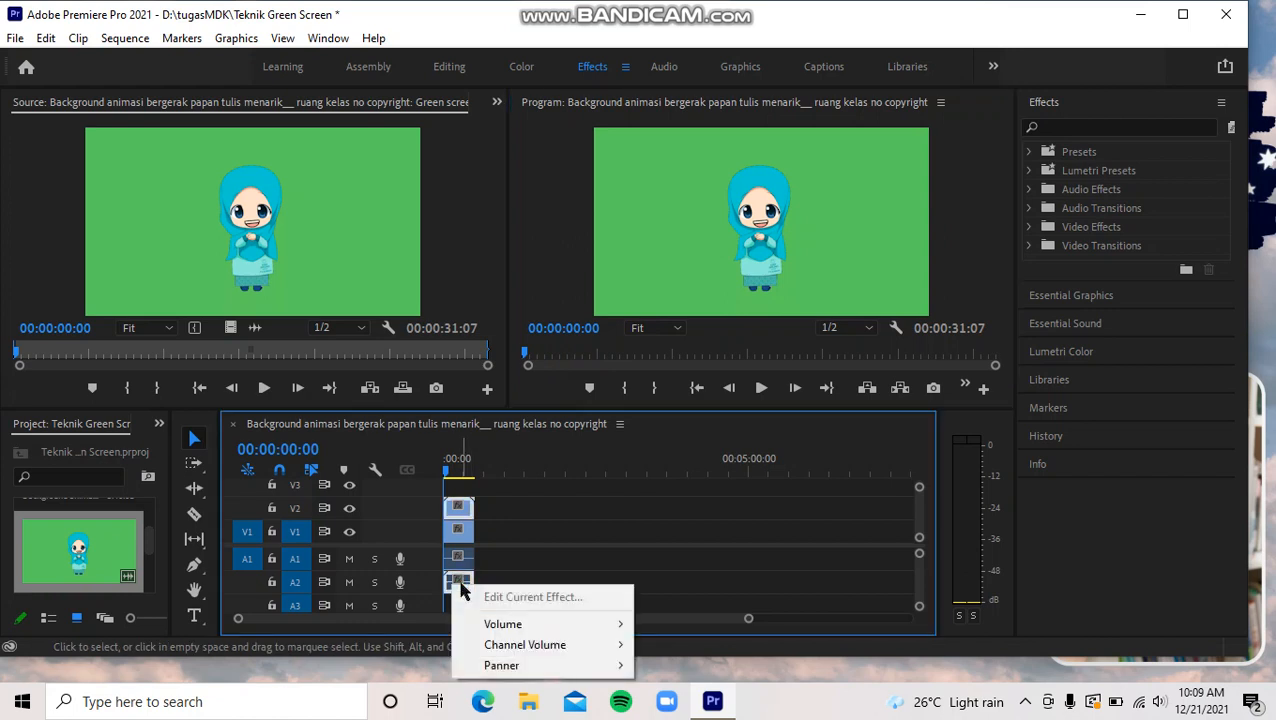
click(457, 583)
right_click(456, 582)
click(456, 572)
click(459, 588)
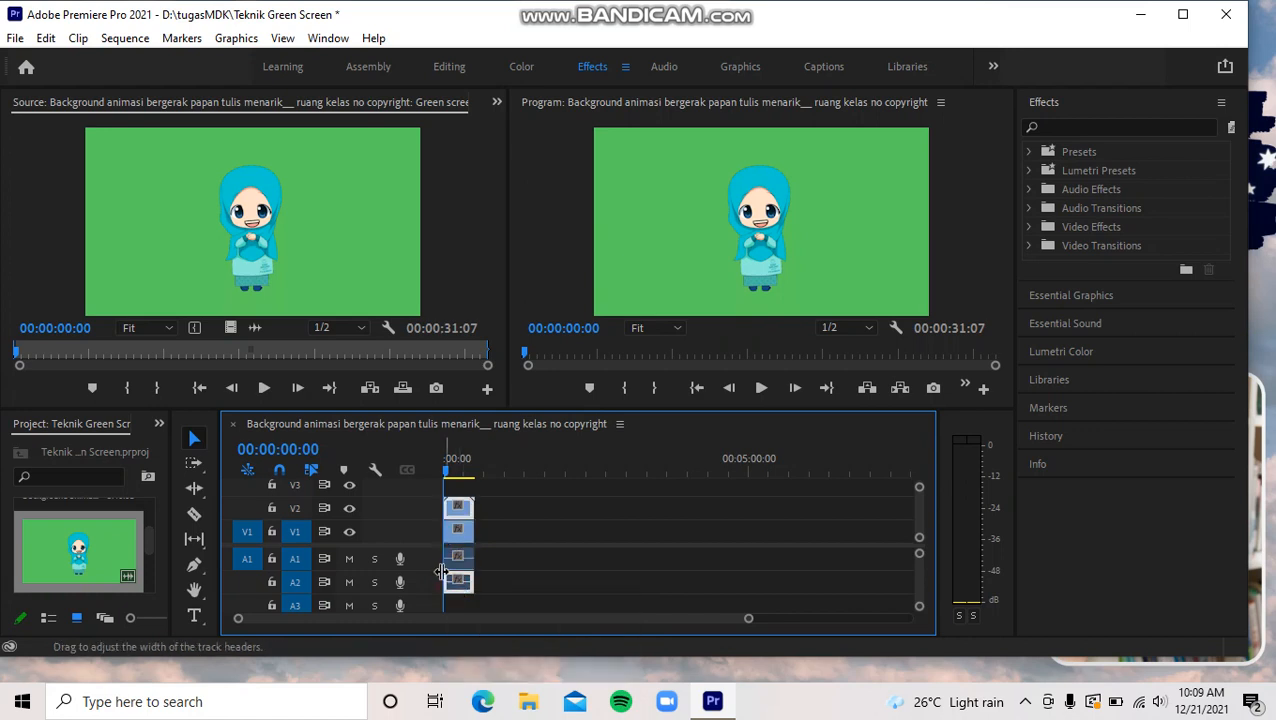
right_click(456, 582)
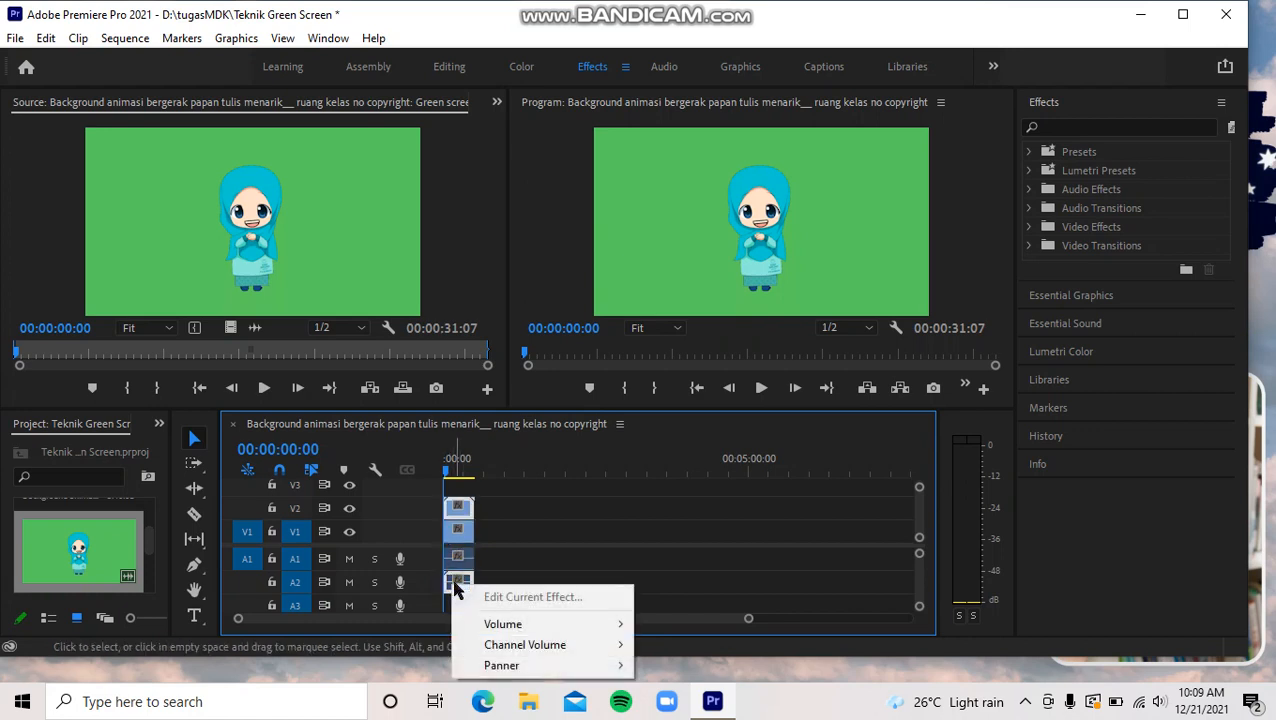
click(456, 588)
right_click(456, 588)
click(497, 573)
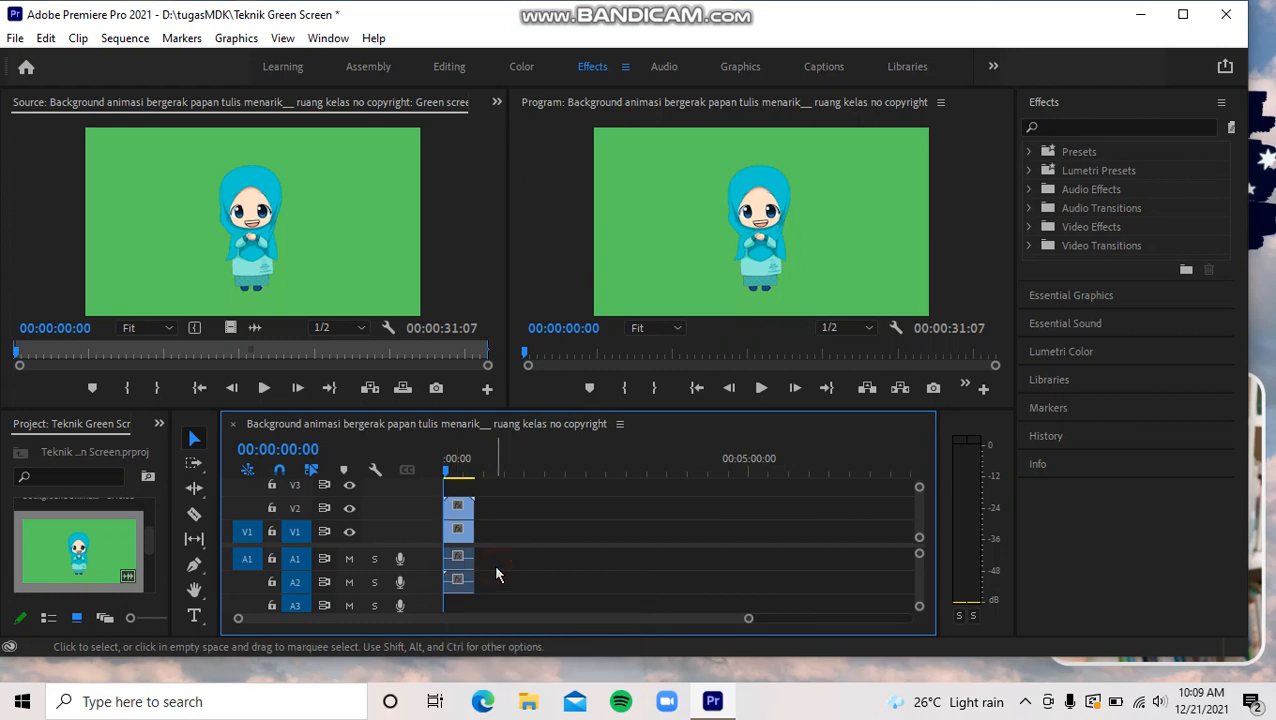
right_click(489, 580)
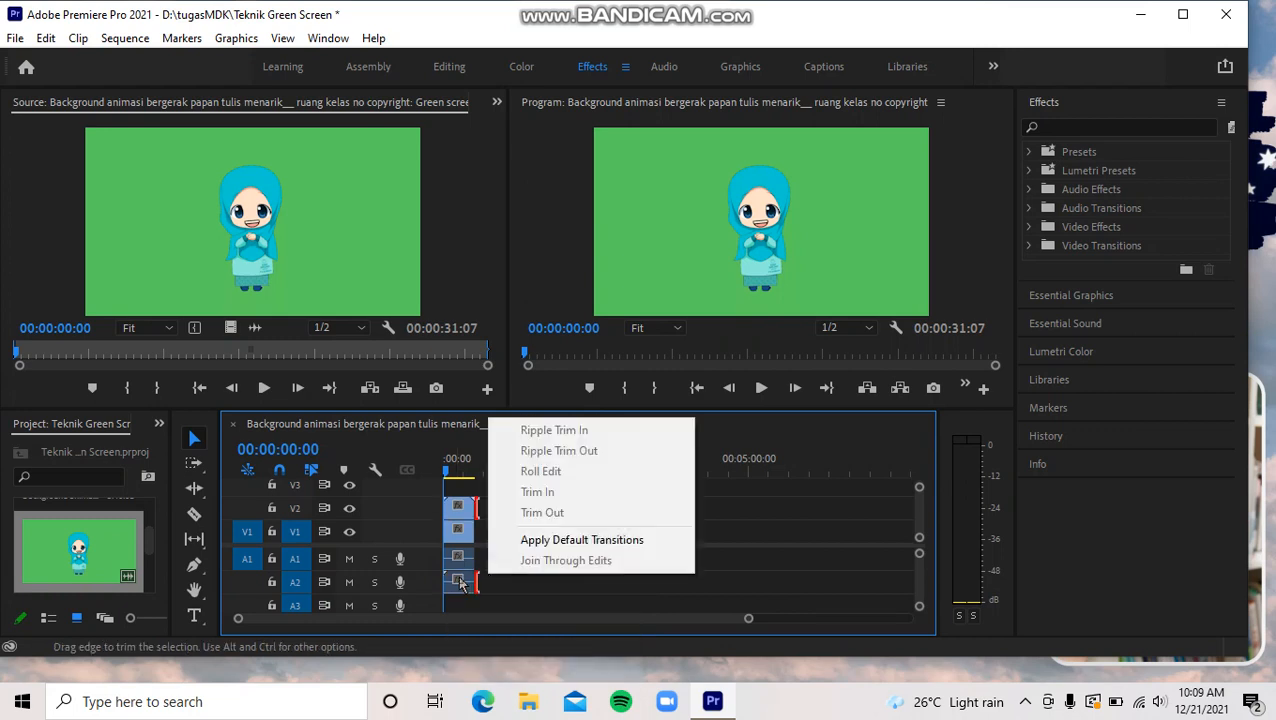
click(460, 583)
right_click(458, 583)
click(461, 585)
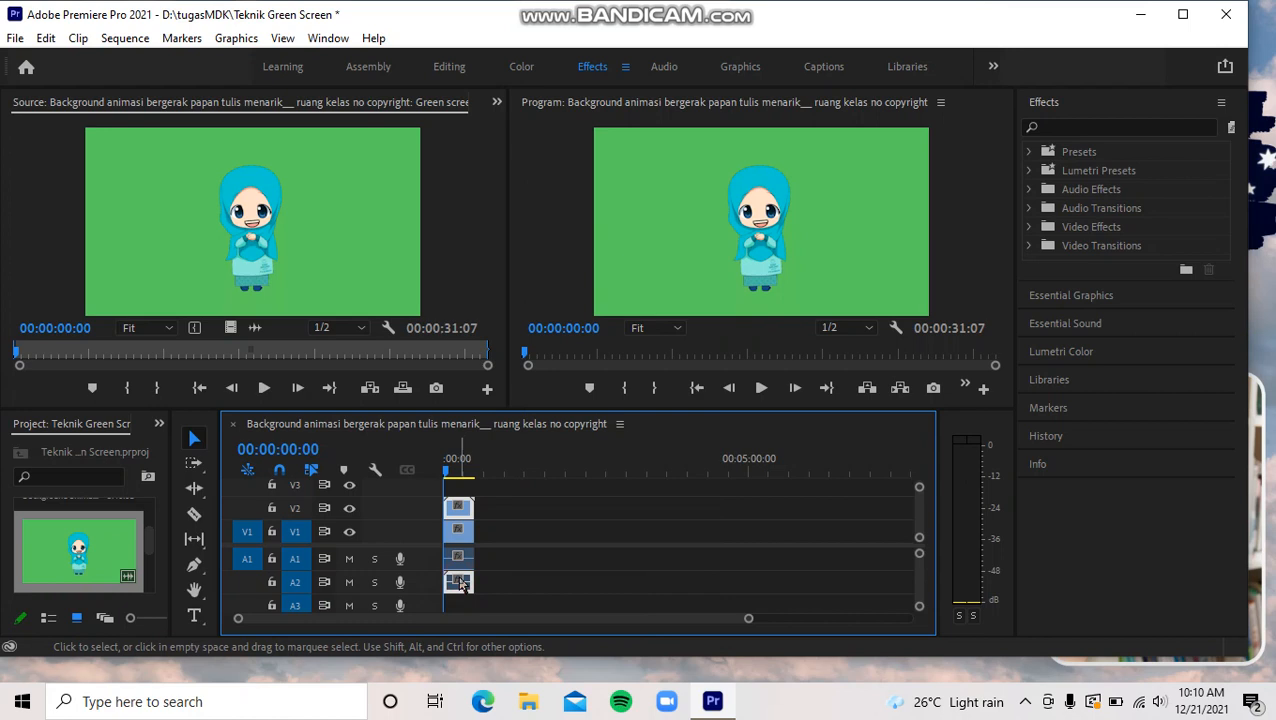
right_click(461, 585)
- Unlink the background clip's video on V1 from its audio, delete the video part, and undo that deletion
click(465, 543)
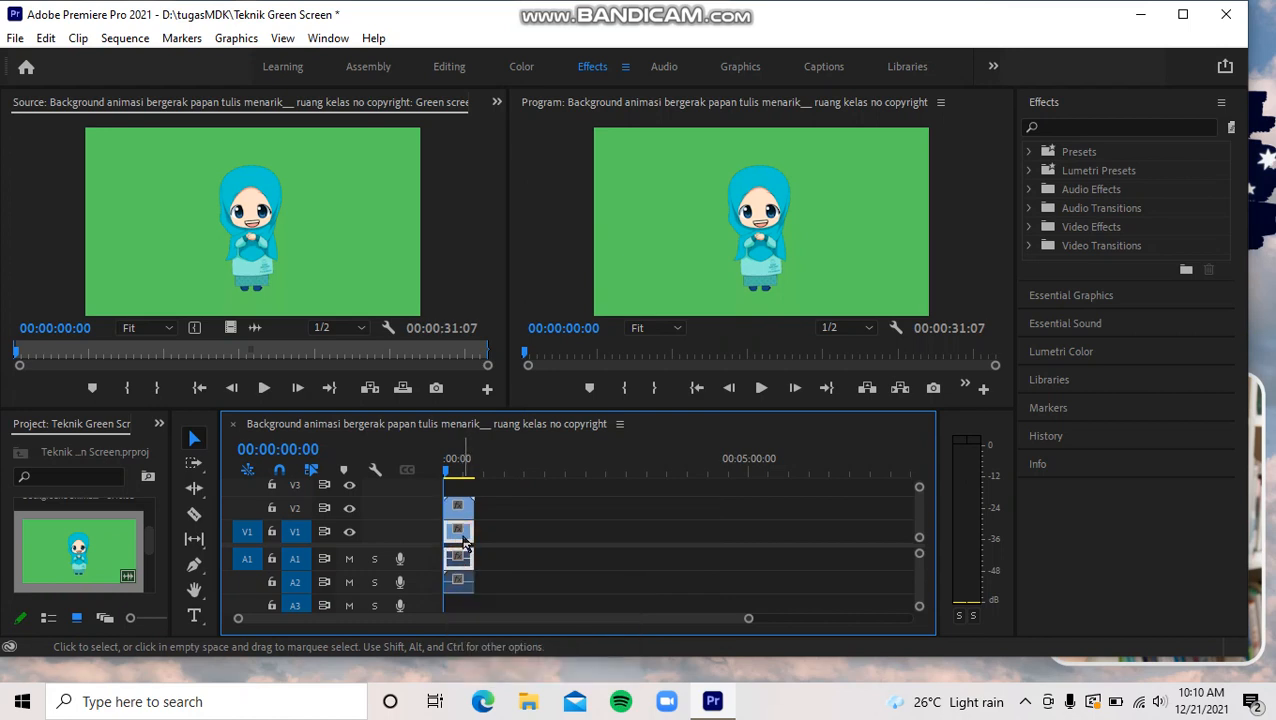
right_click(463, 543)
click(501, 332)
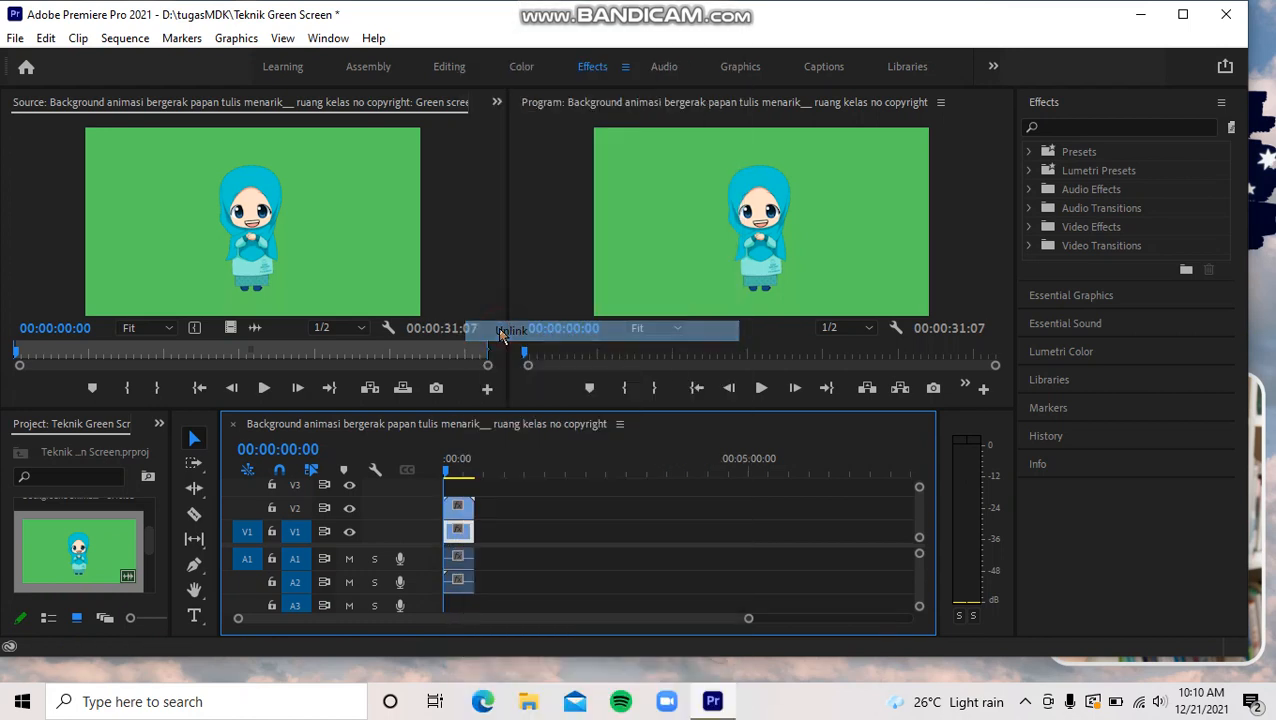
key(Delete)
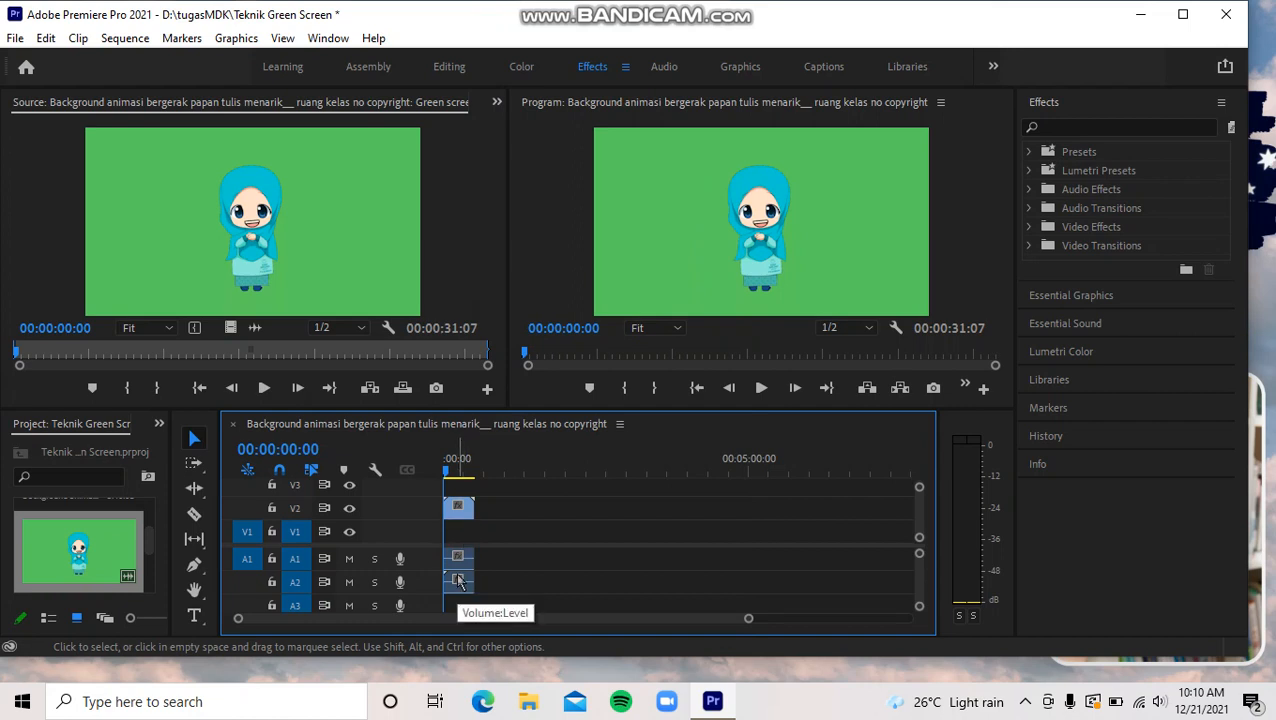
key(ctrl+z)
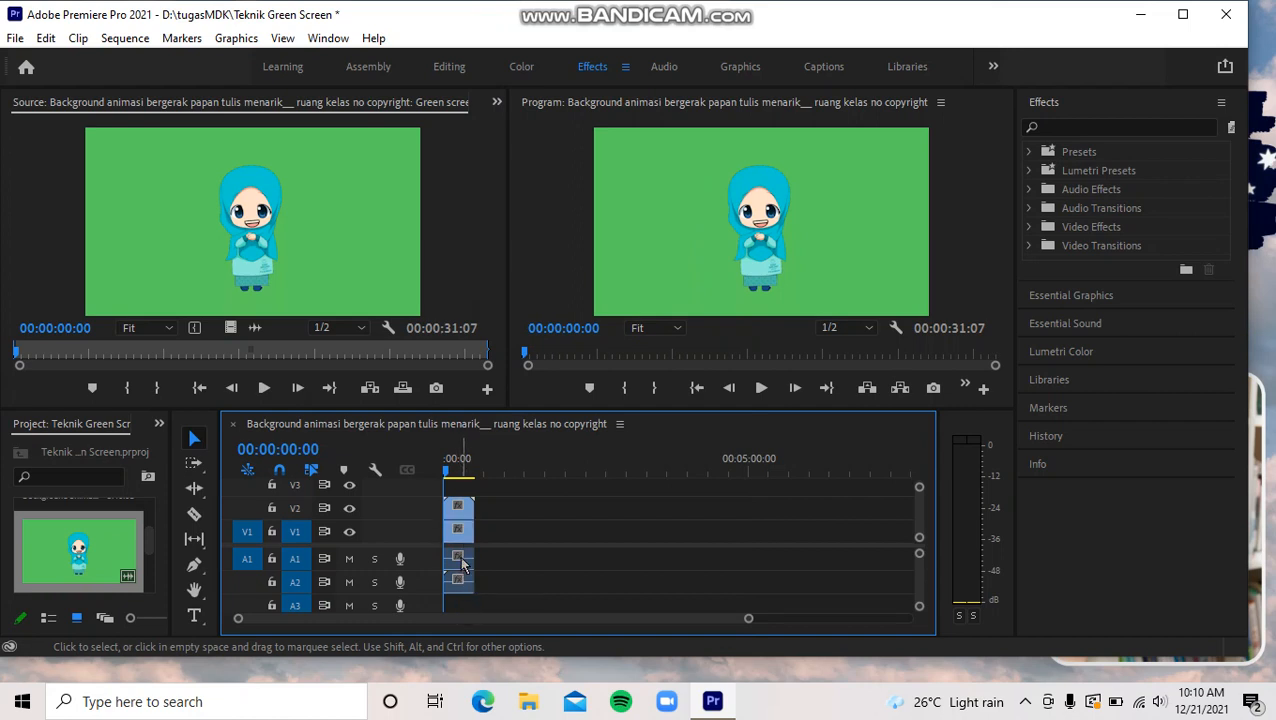
click(462, 562)
right_click(462, 562)
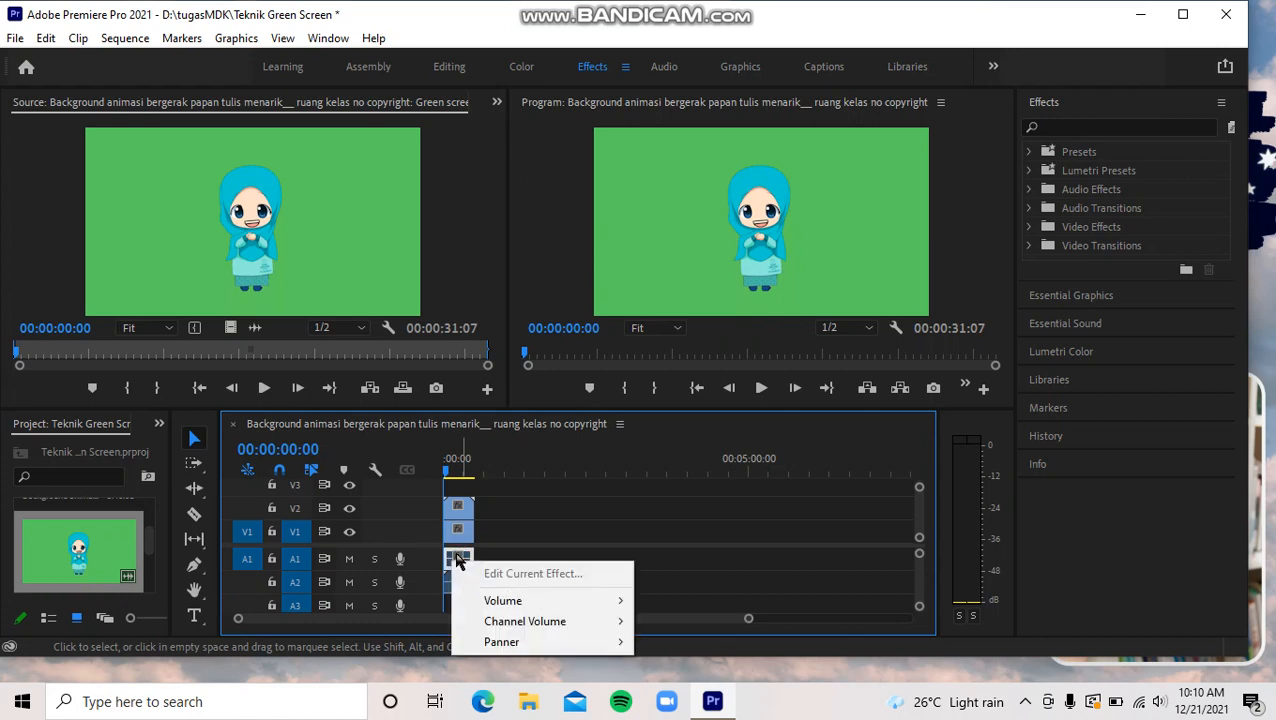
click(459, 560)
right_click(458, 560)
click(501, 557)
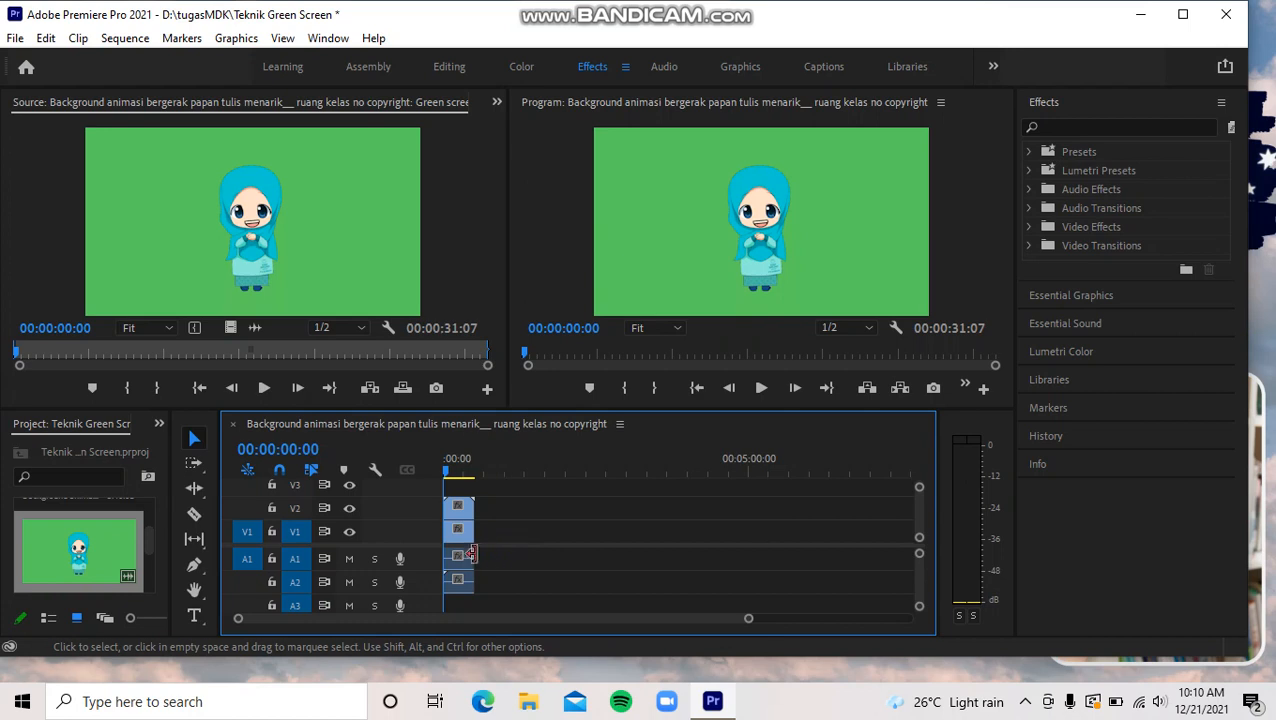
right_click(461, 560)
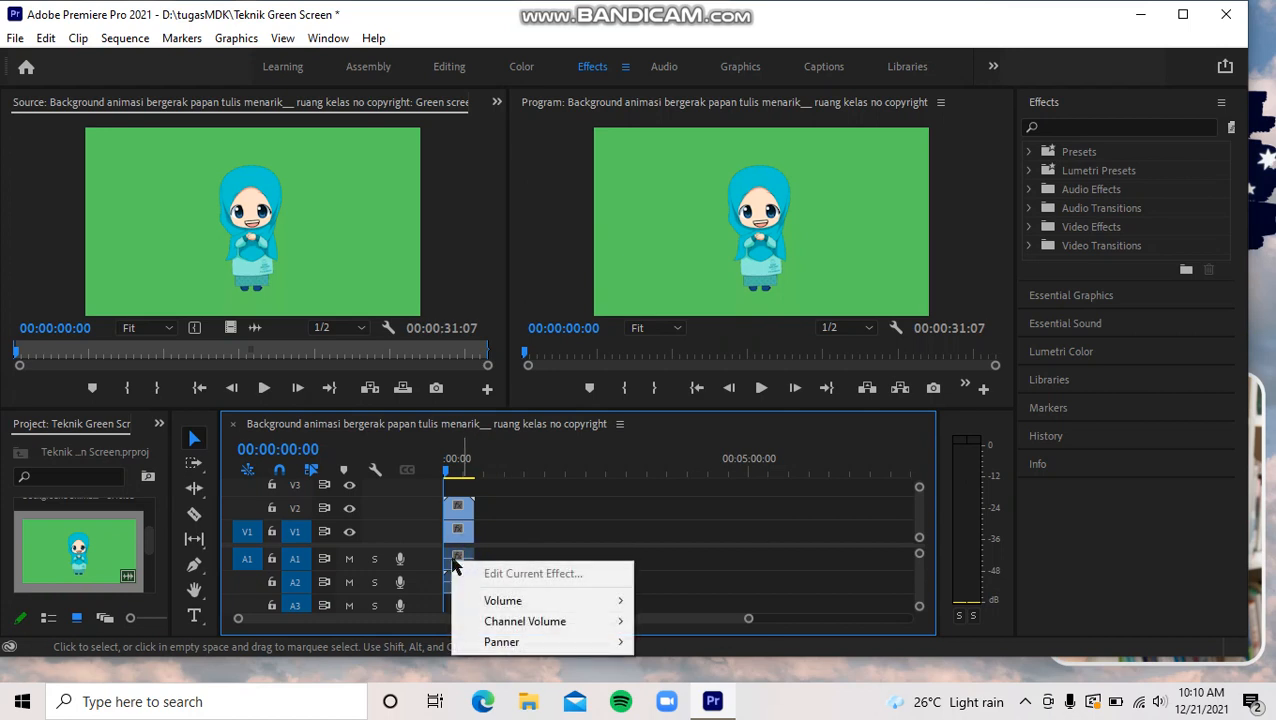
click(443, 558)
right_click(445, 557)
click(446, 557)
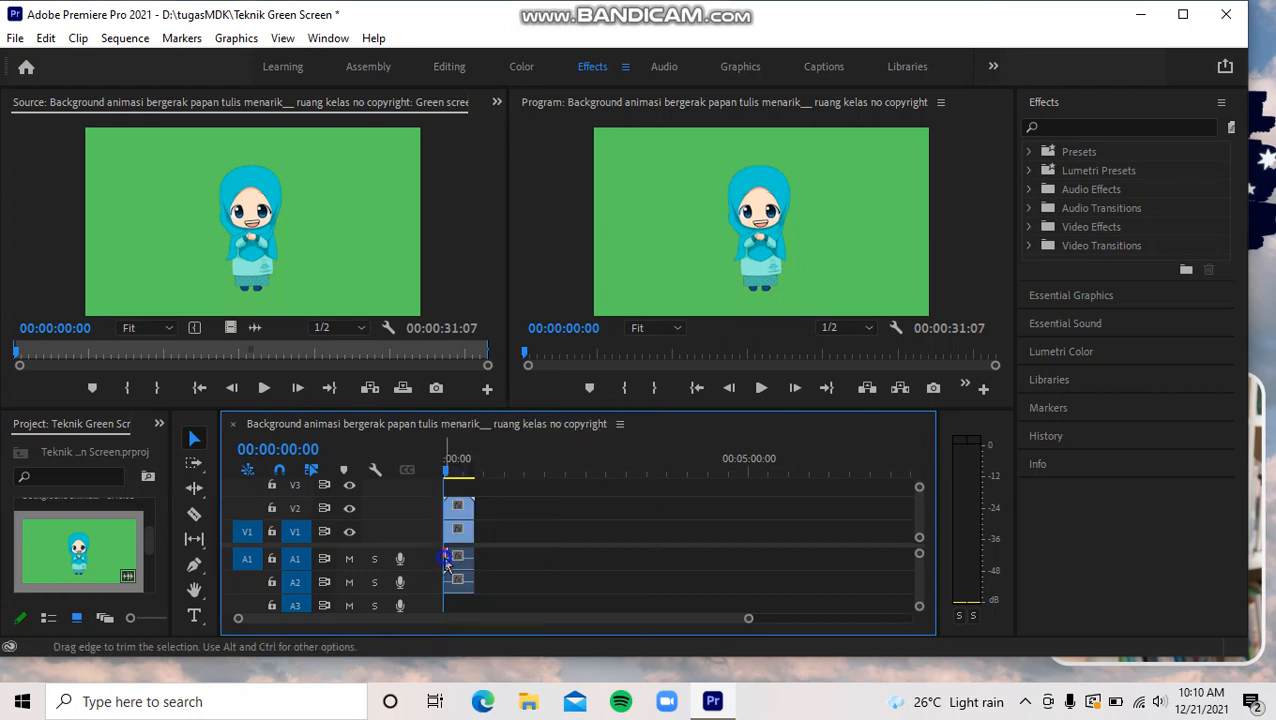
right_click(446, 560)
click(446, 560)
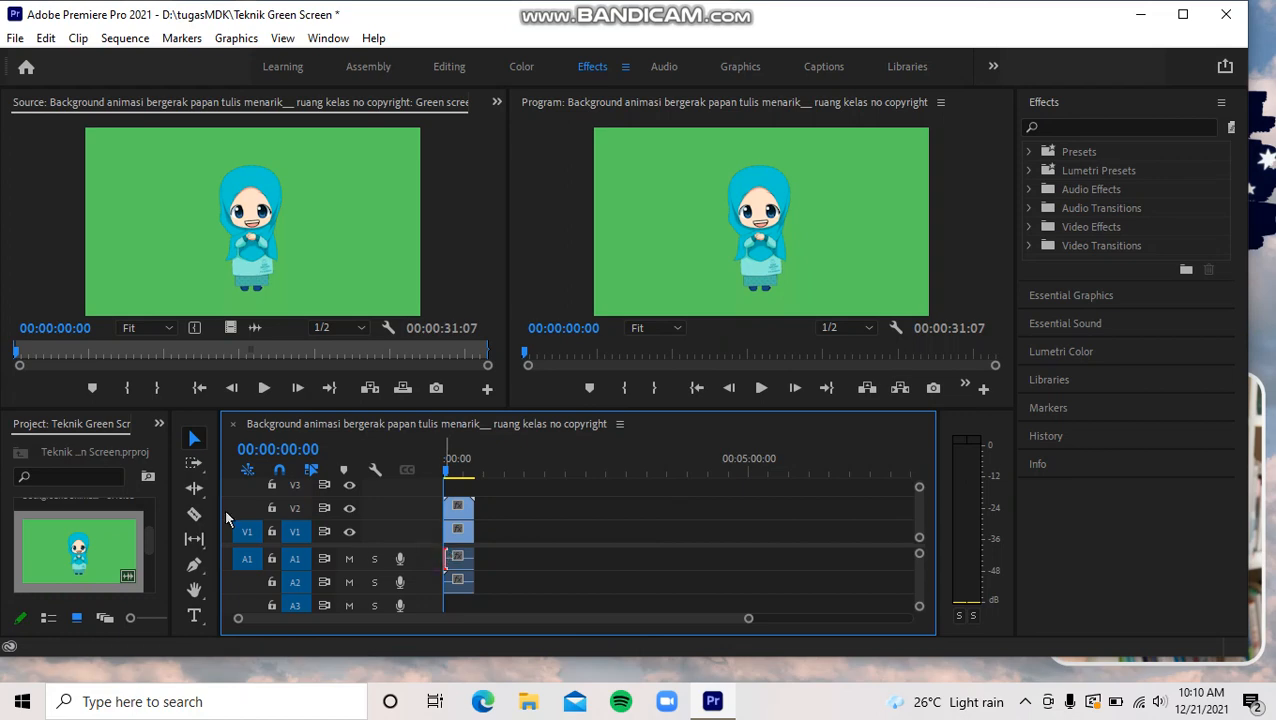
- Import bensound-sunny from the bahan mentah folder in D:\tugasMDK and place it on track A3 at the sequence start
mouse_move(147, 553)
mouse_down()
mouse_move(147, 508)
mouse_move(150, 556)
mouse_up()
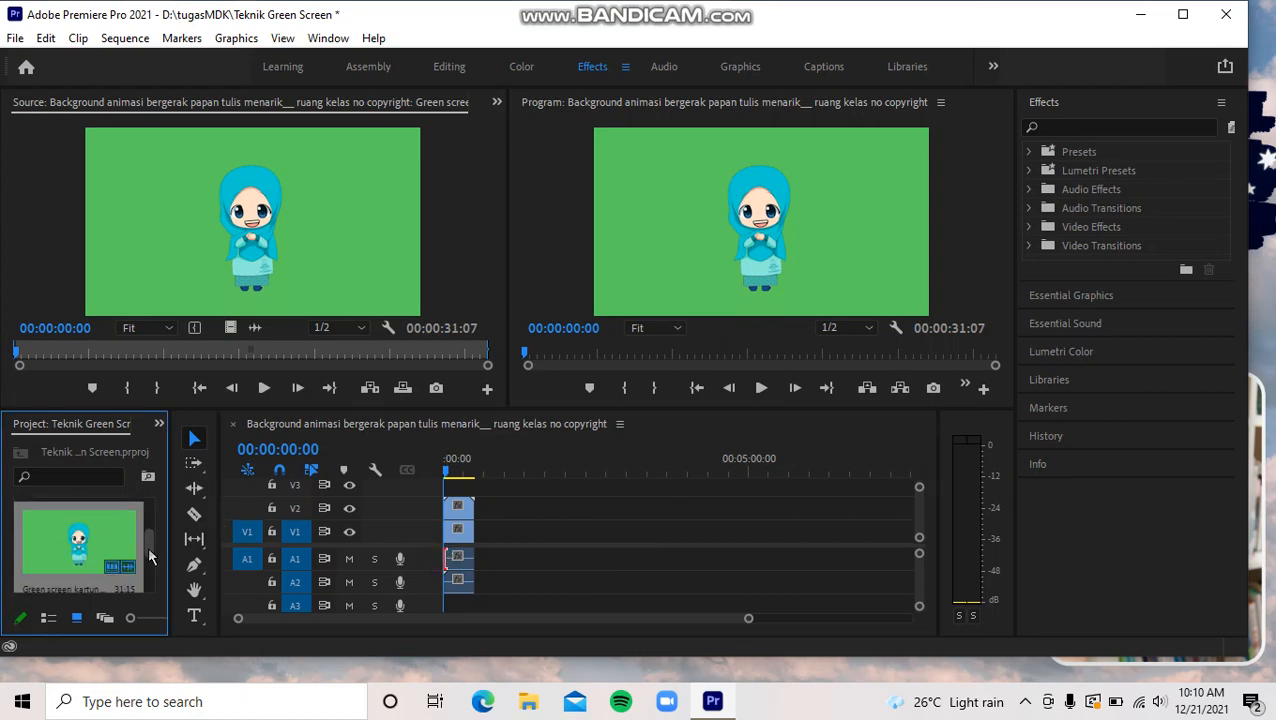
key(ctrl+i)
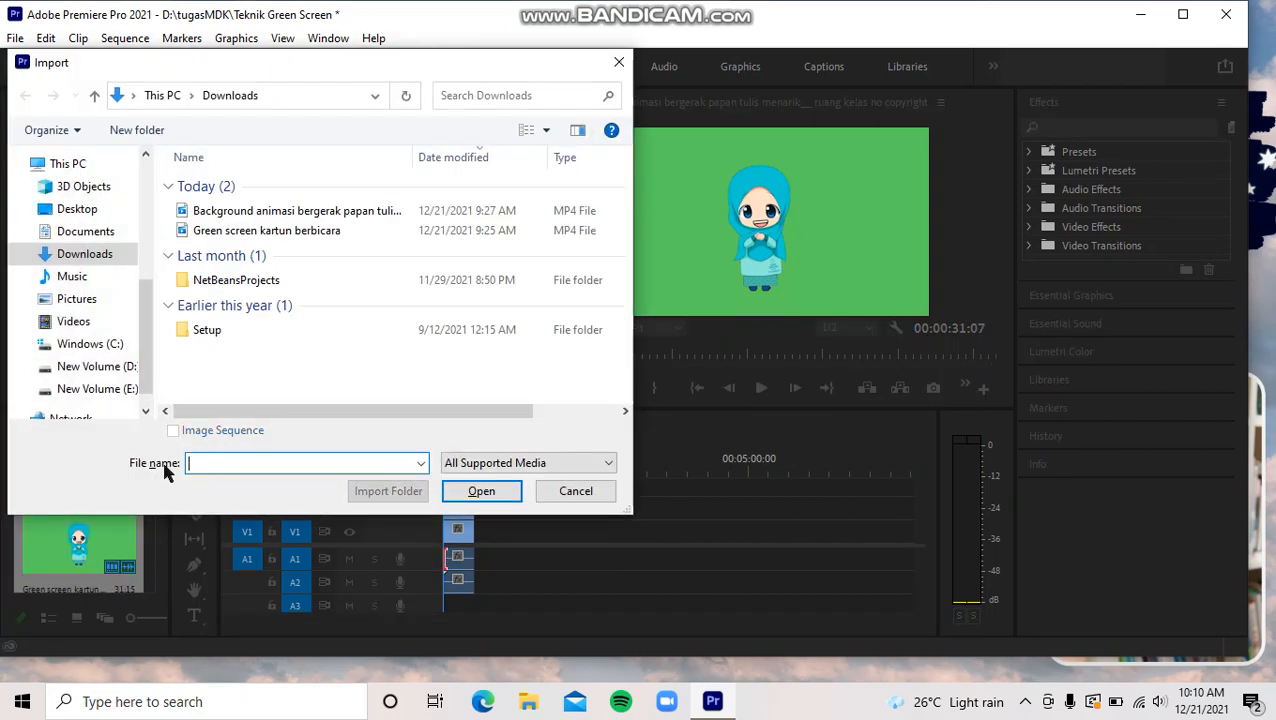
click(134, 370)
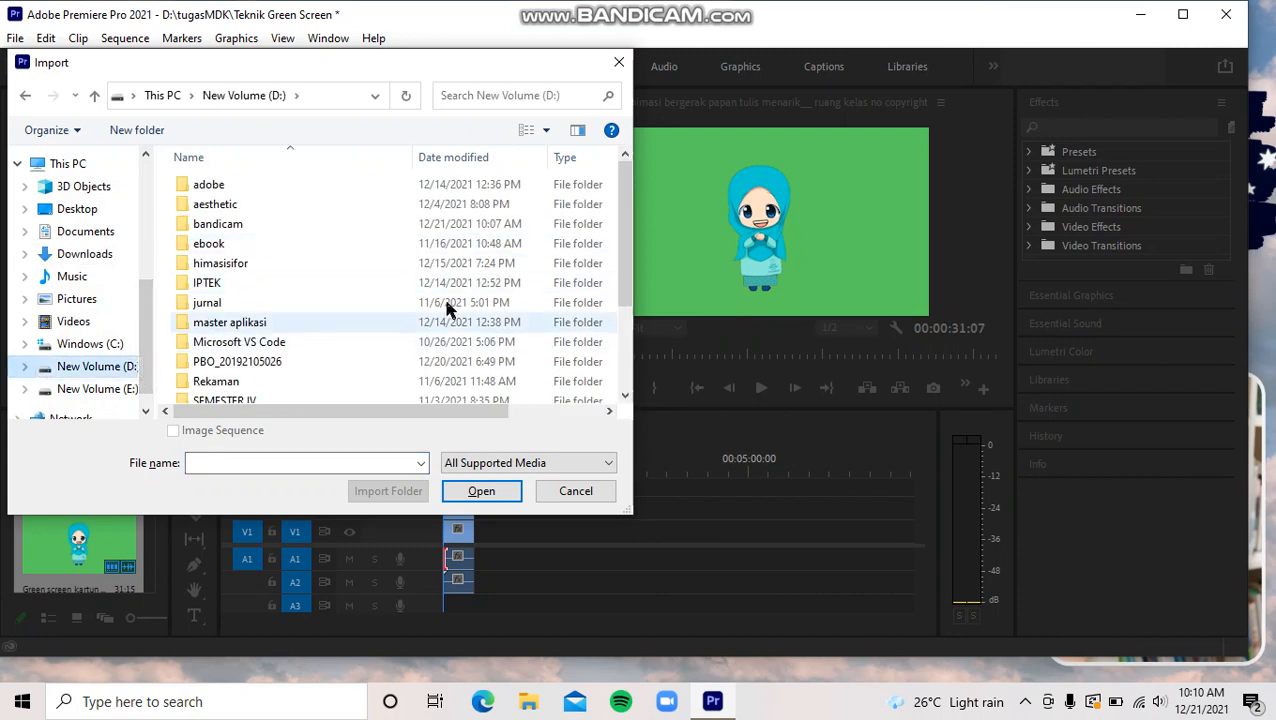
scroll(627, 268, down, 3)
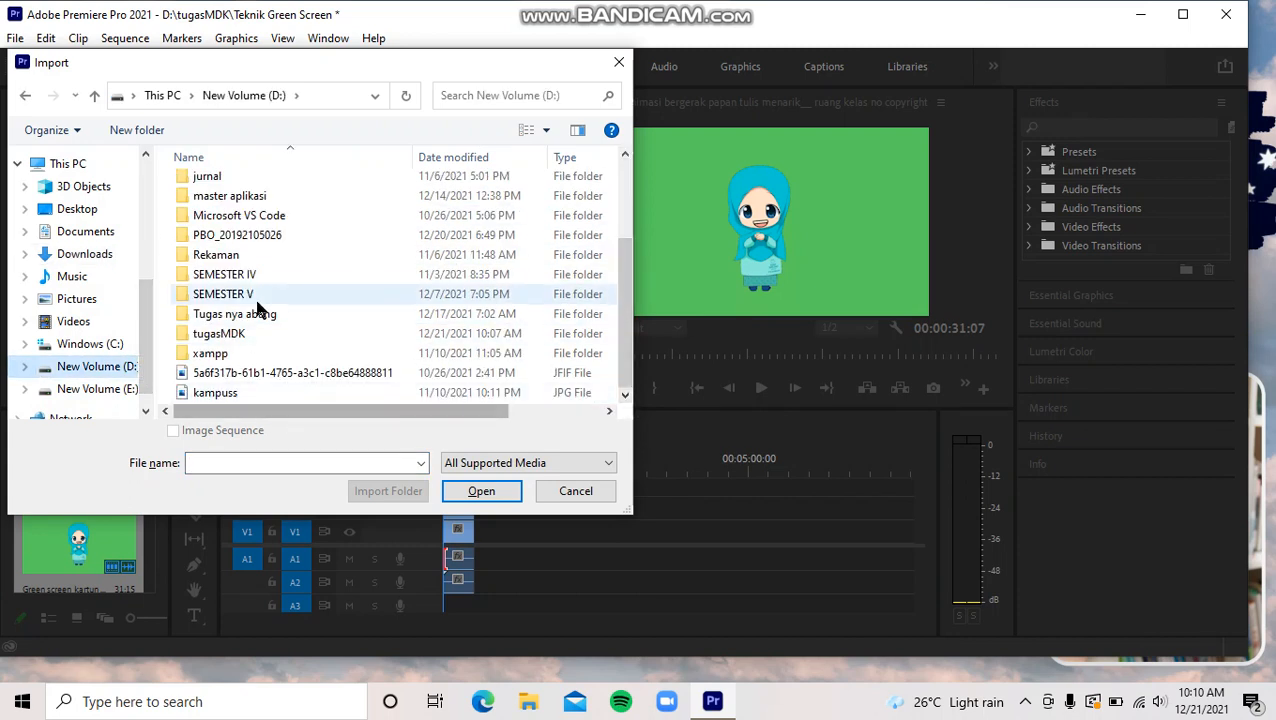
double_click(244, 337)
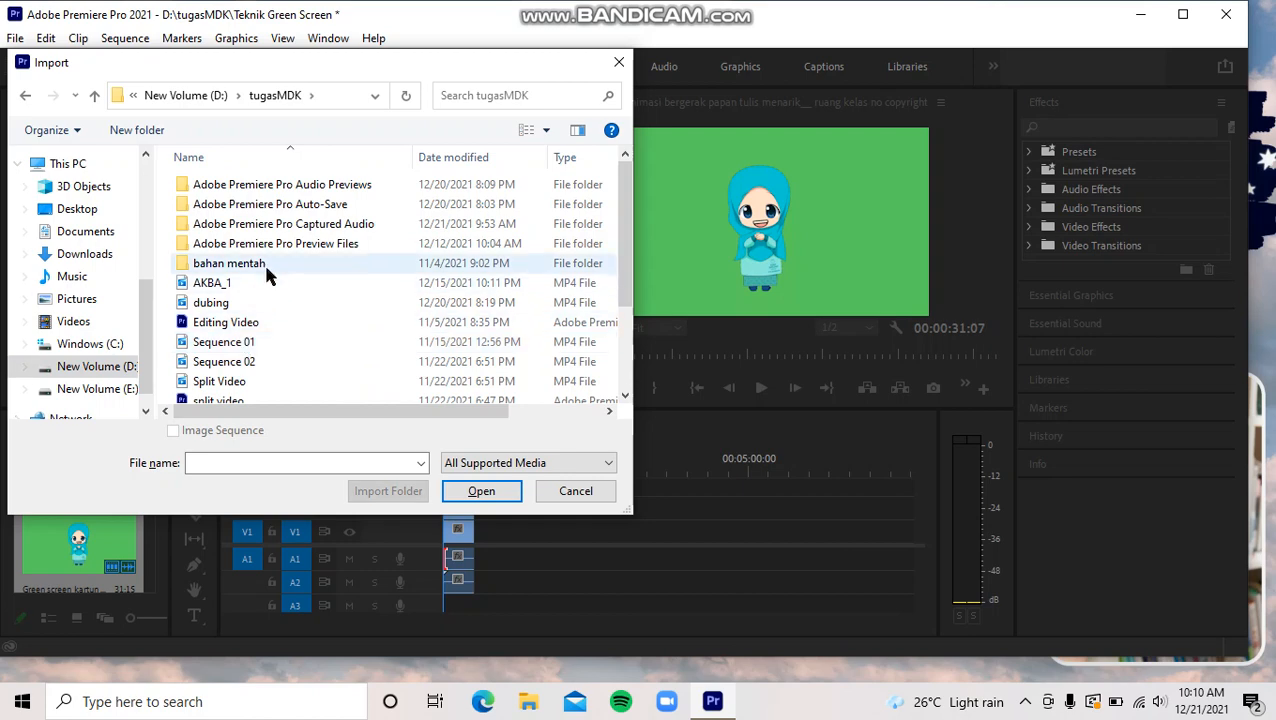
click(266, 268)
double_click(267, 270)
click(245, 325)
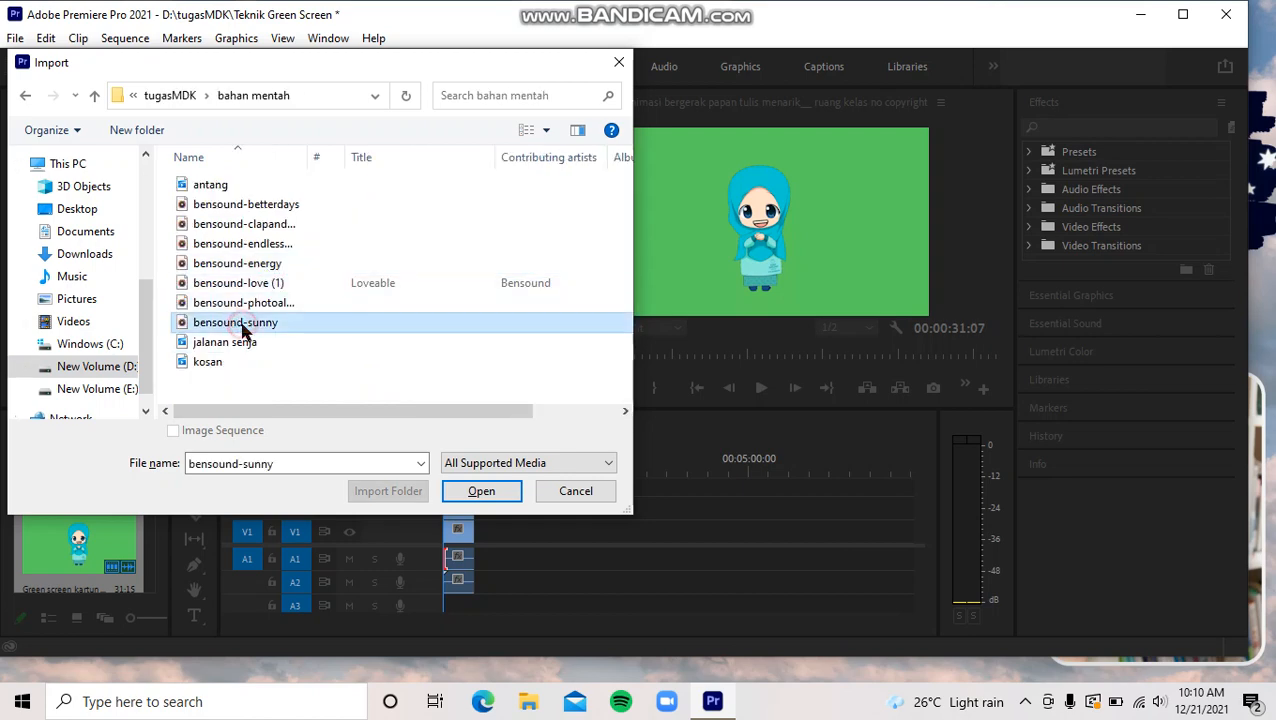
click(492, 496)
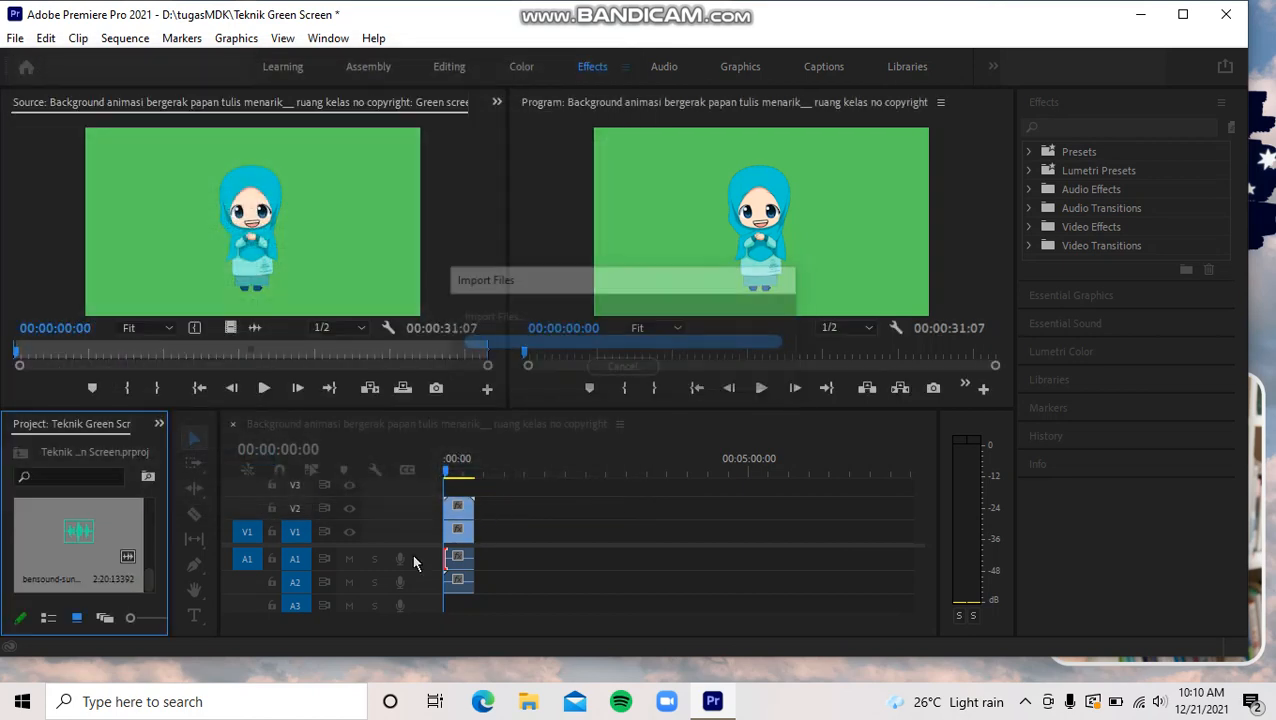
drag(85, 572, 443, 605)
- Split the music clip on A3 where the video clips end and delete the excess part
click(483, 607)
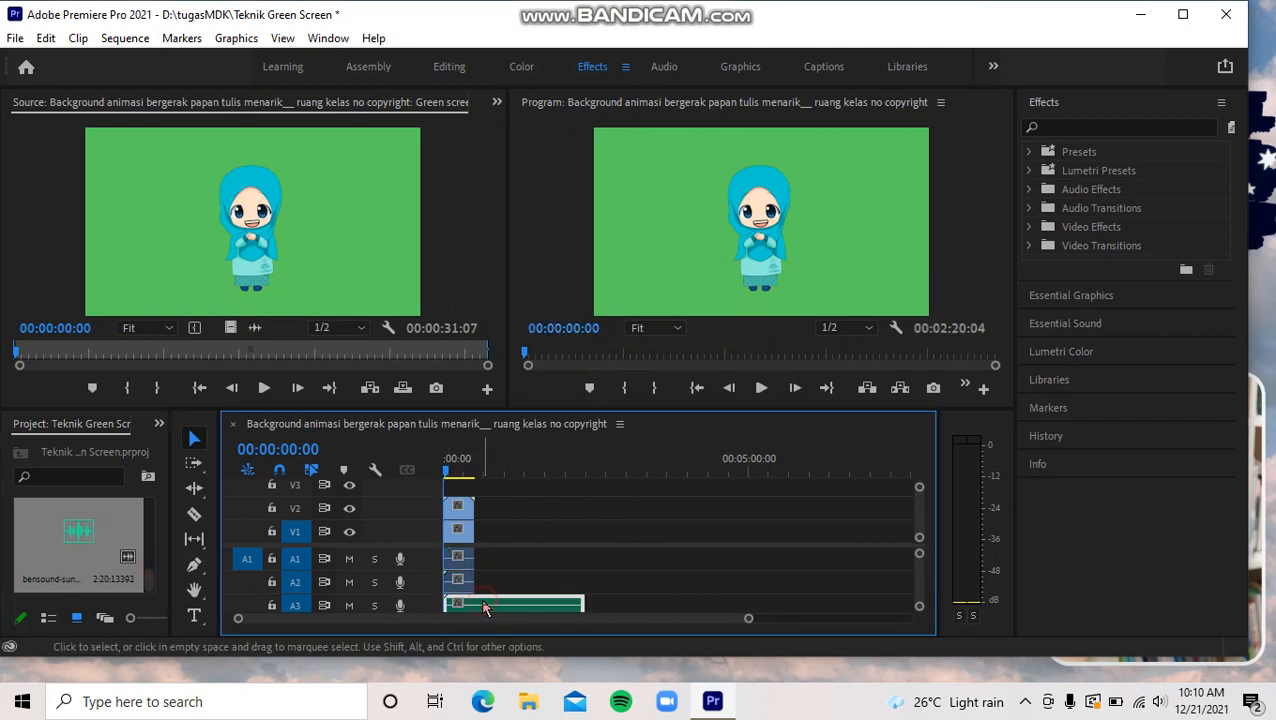
click(196, 512)
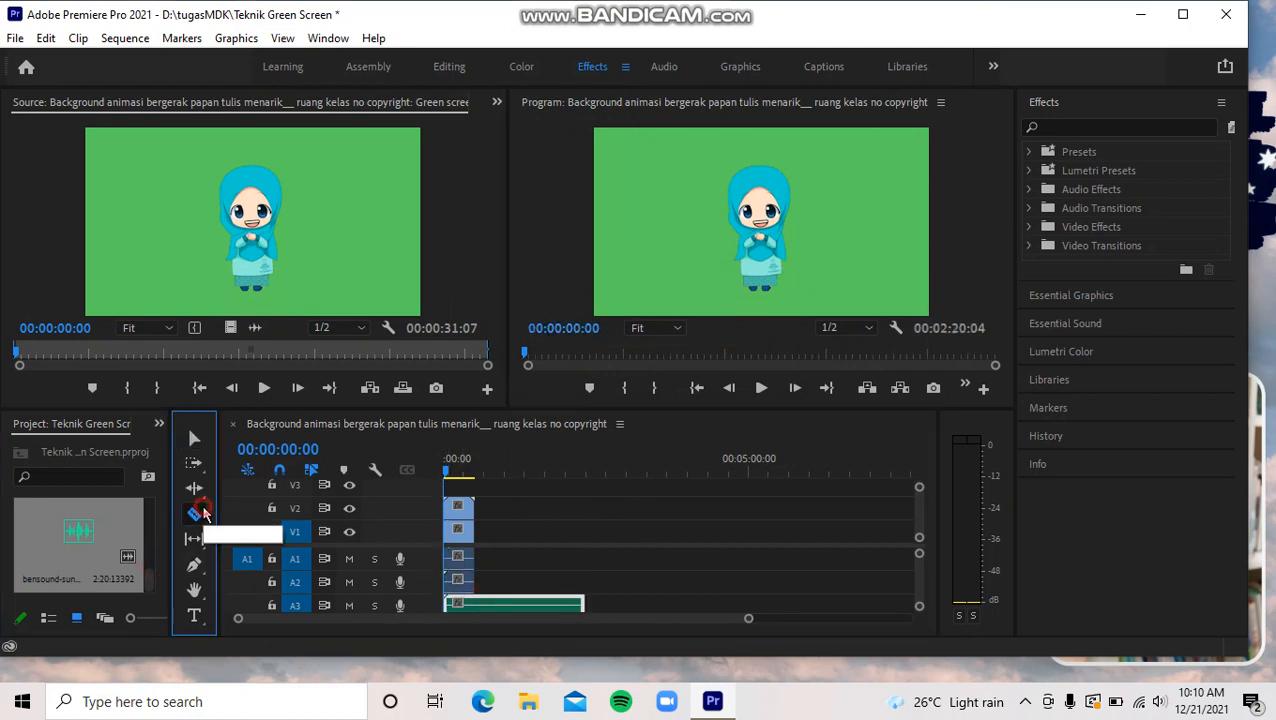
click(477, 603)
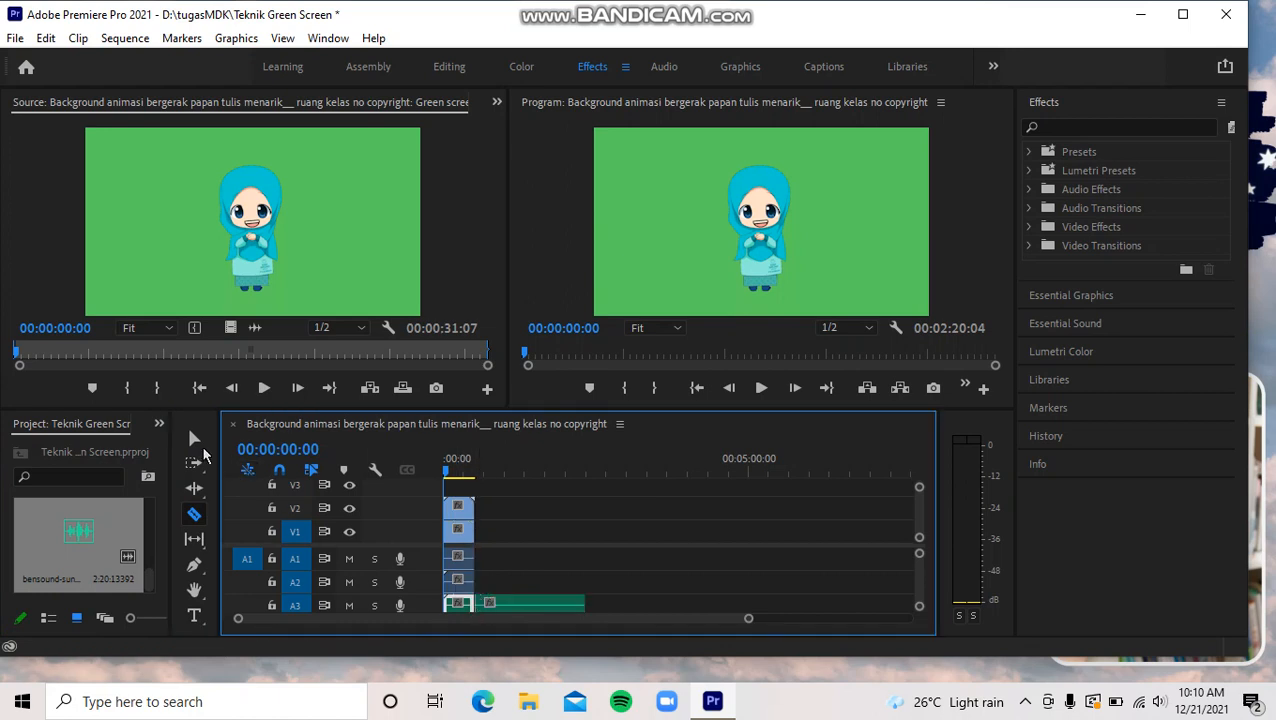
click(194, 438)
click(496, 605)
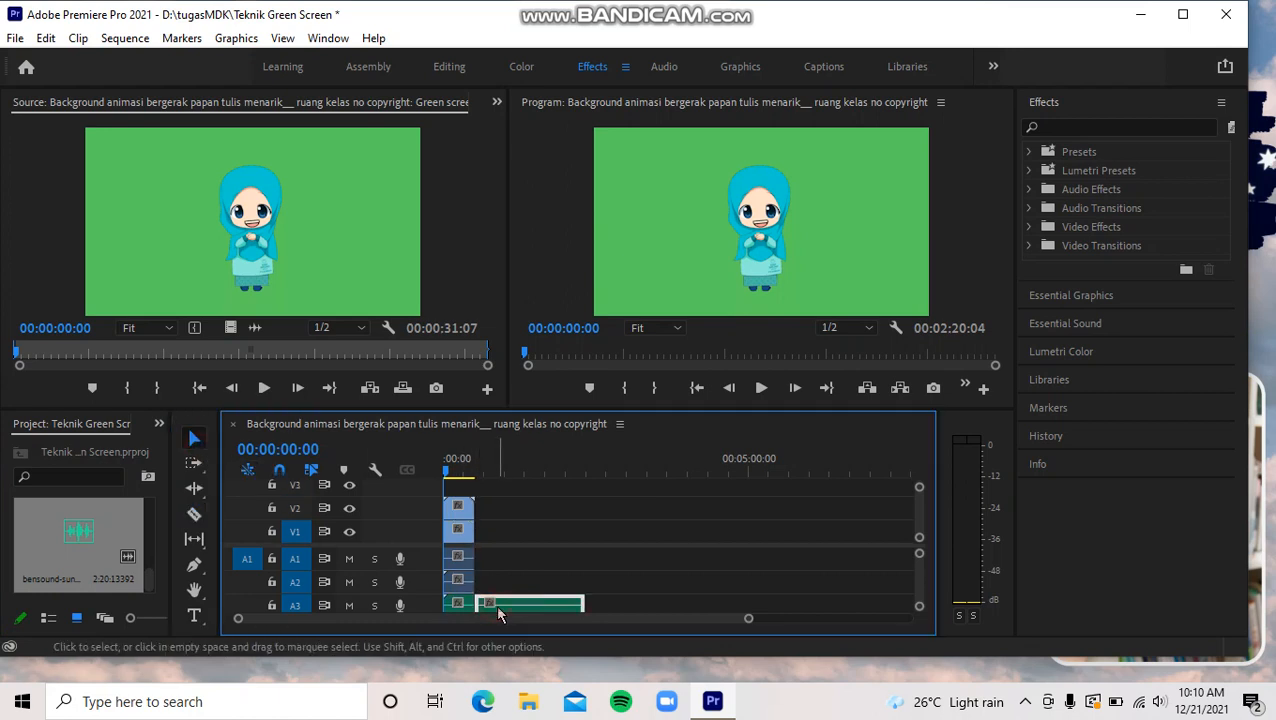
key(Delete)
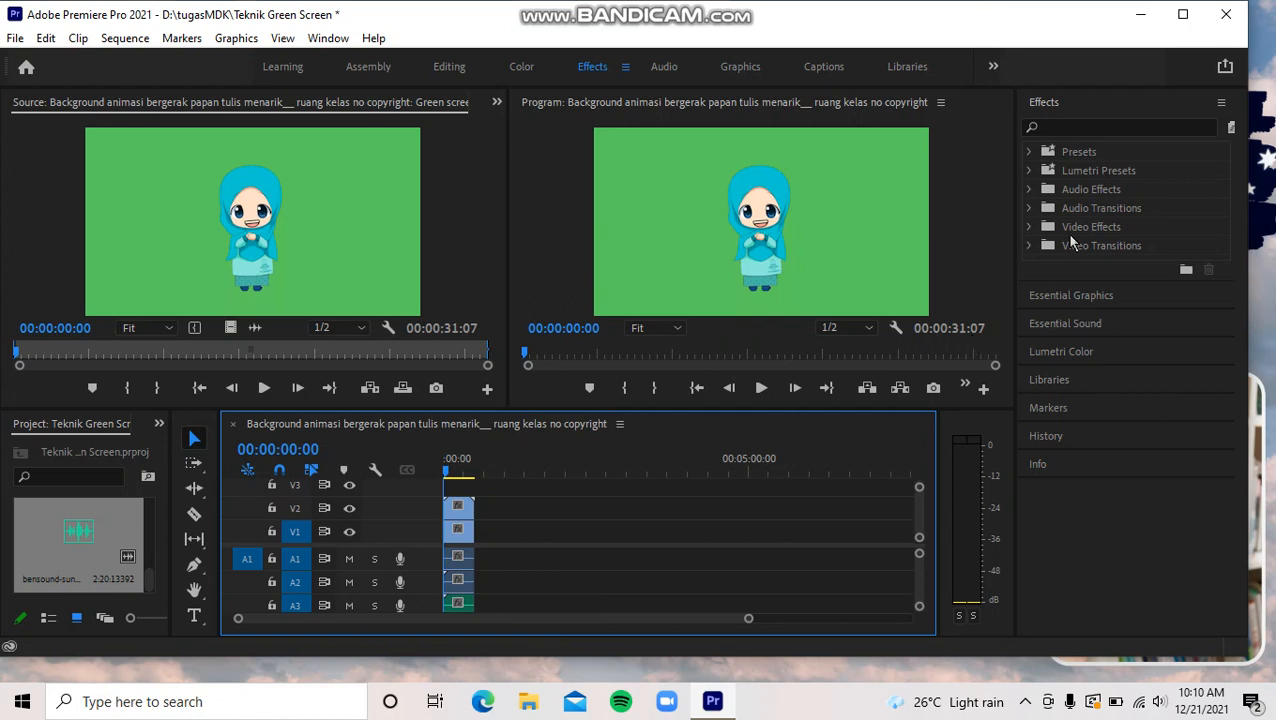
- Apply the Ultra Key effect from the Keying video effects to the green-screen clip on V2
click(1030, 229)
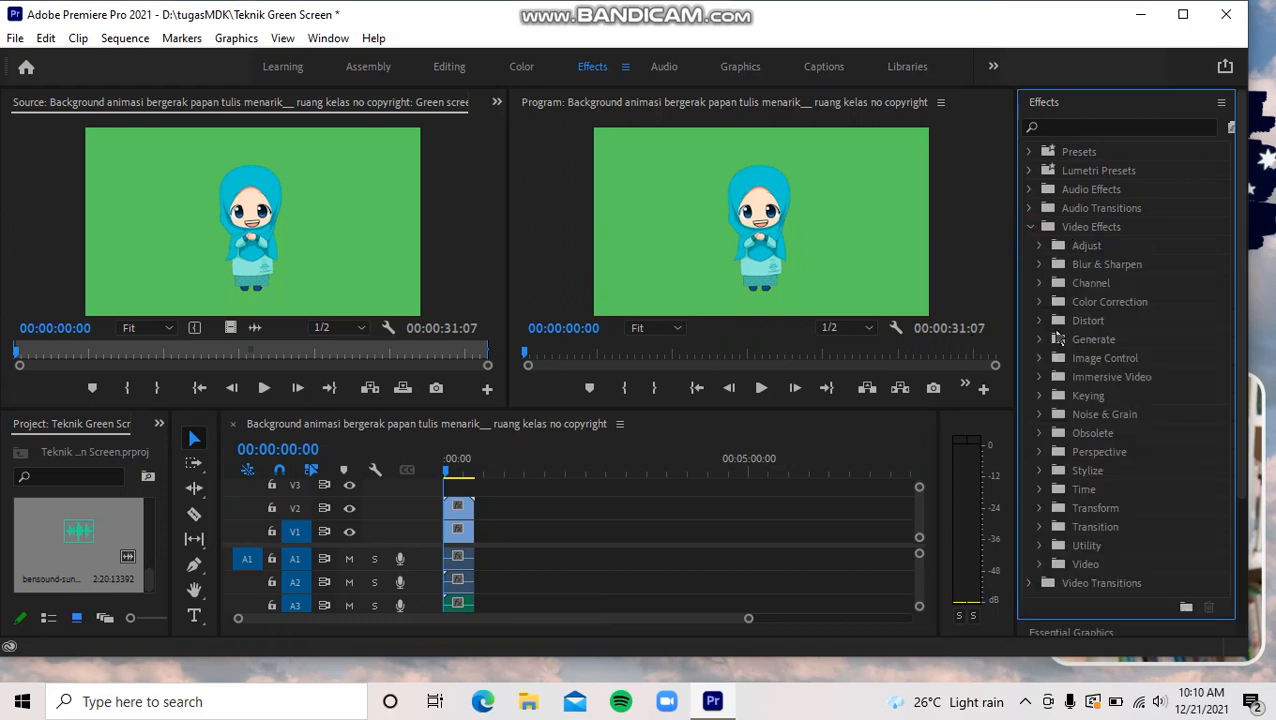
click(1041, 397)
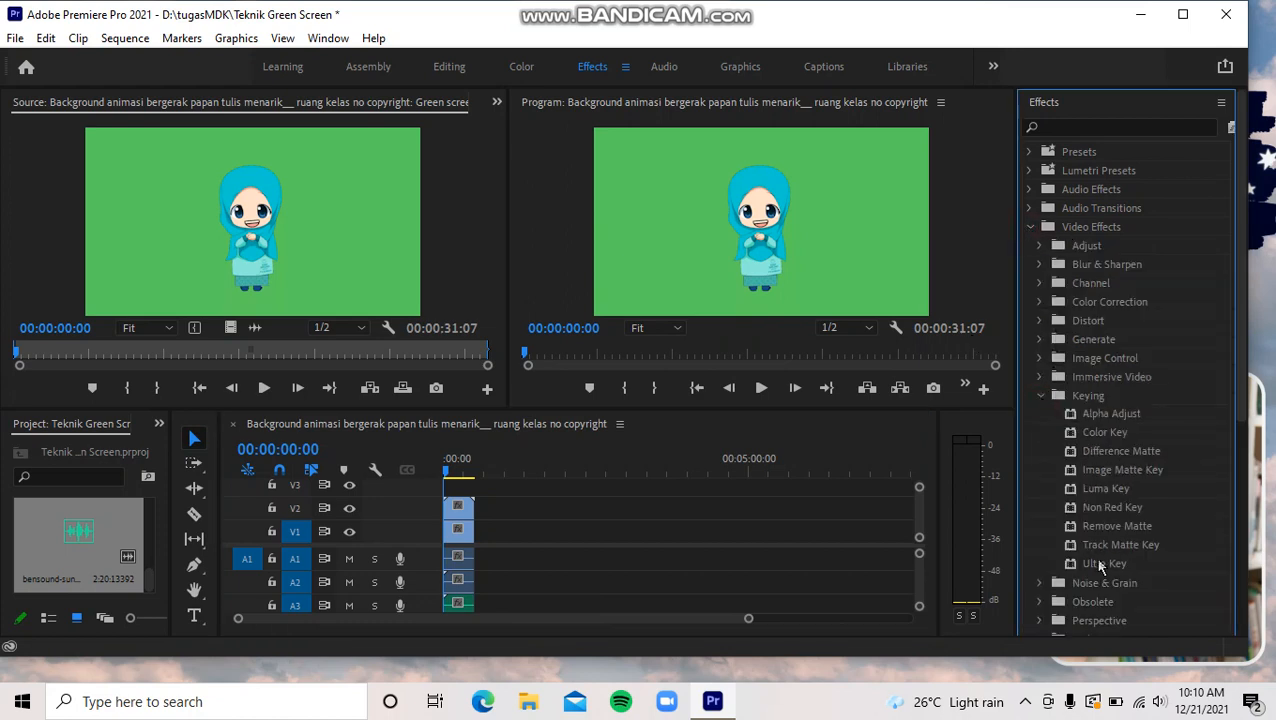
click(1097, 566)
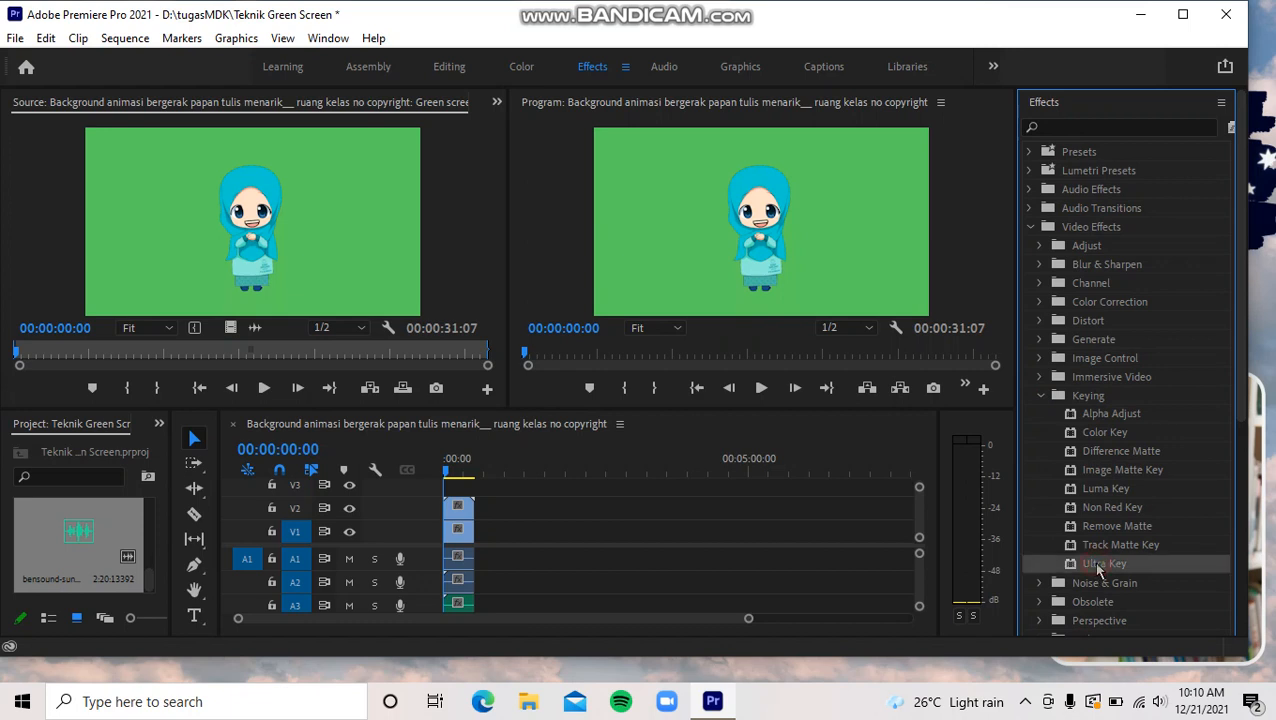
drag(1097, 566, 460, 512)
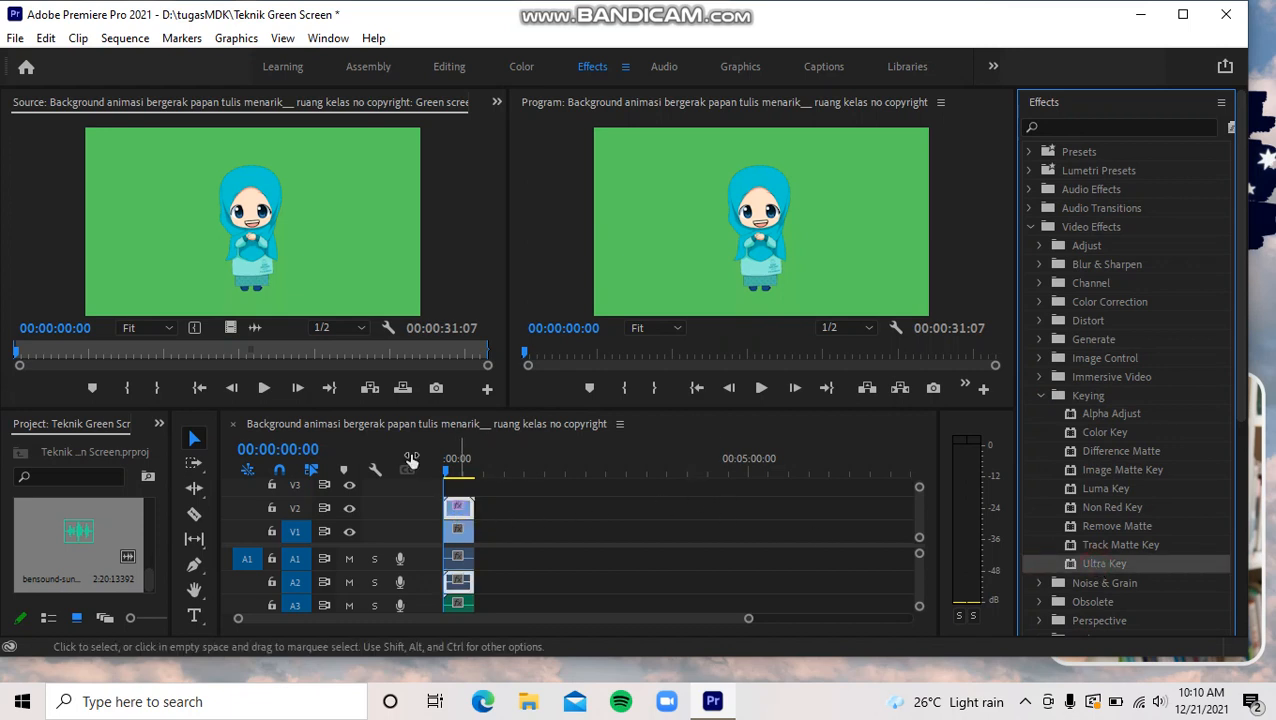
click(625, 67)
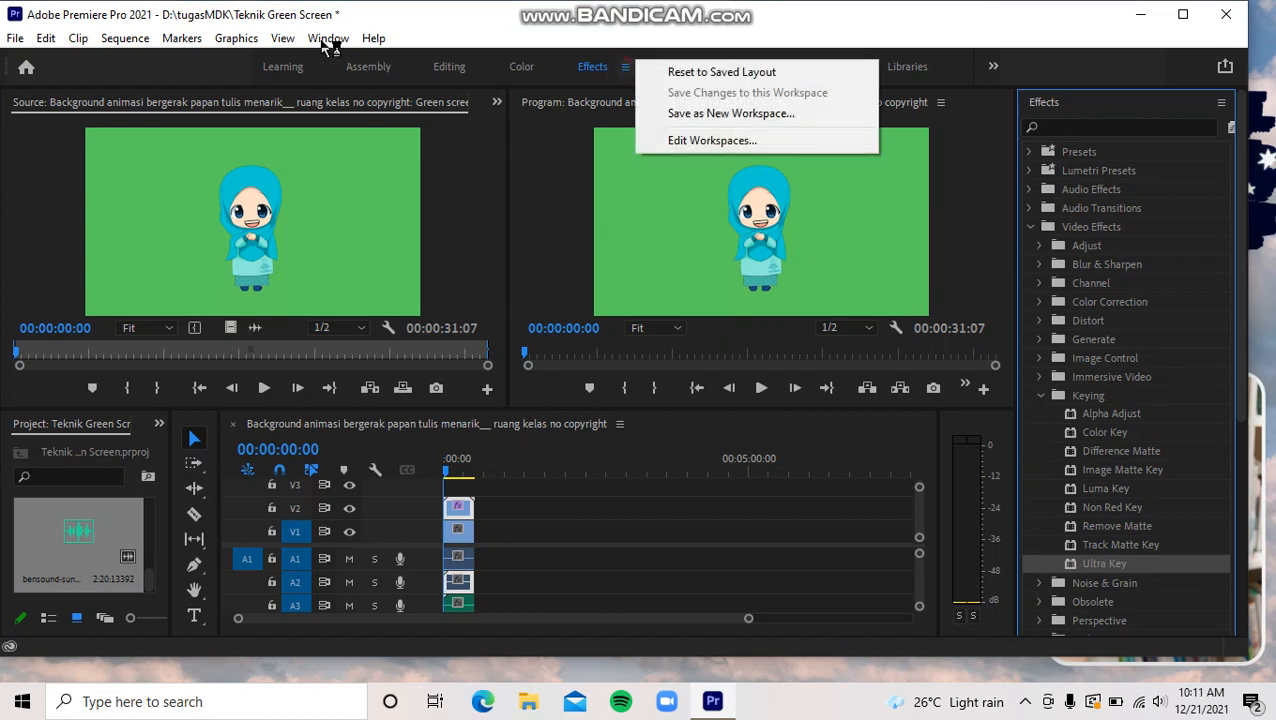
- Show the clip's effect controls and sample the green background around the cartoon character as the Ultra Key key color
click(324, 40)
click(392, 279)
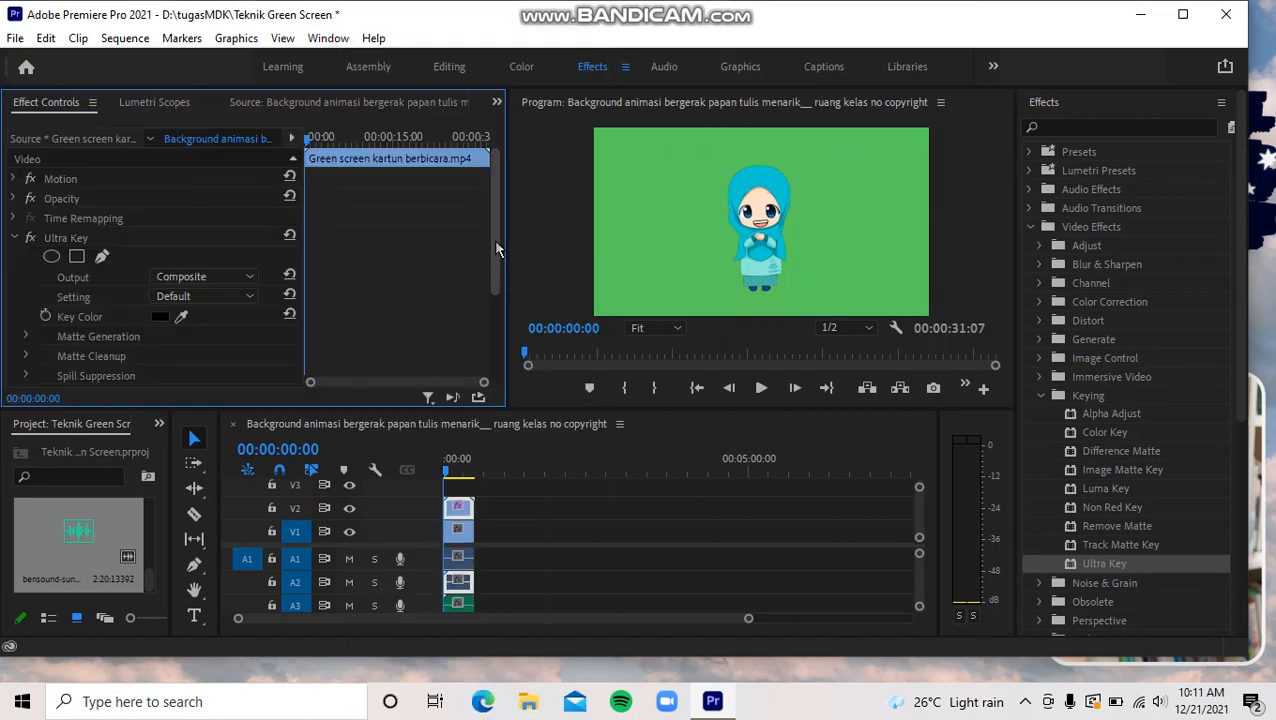
click(182, 316)
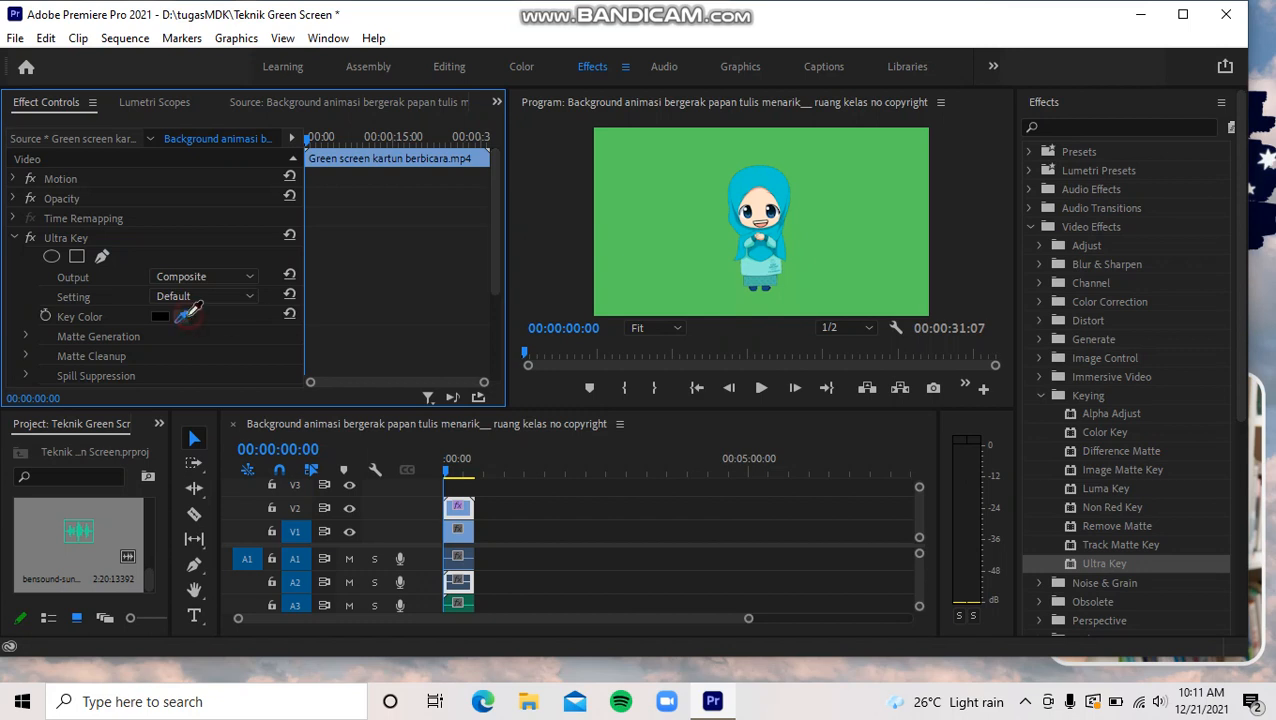
click(655, 192)
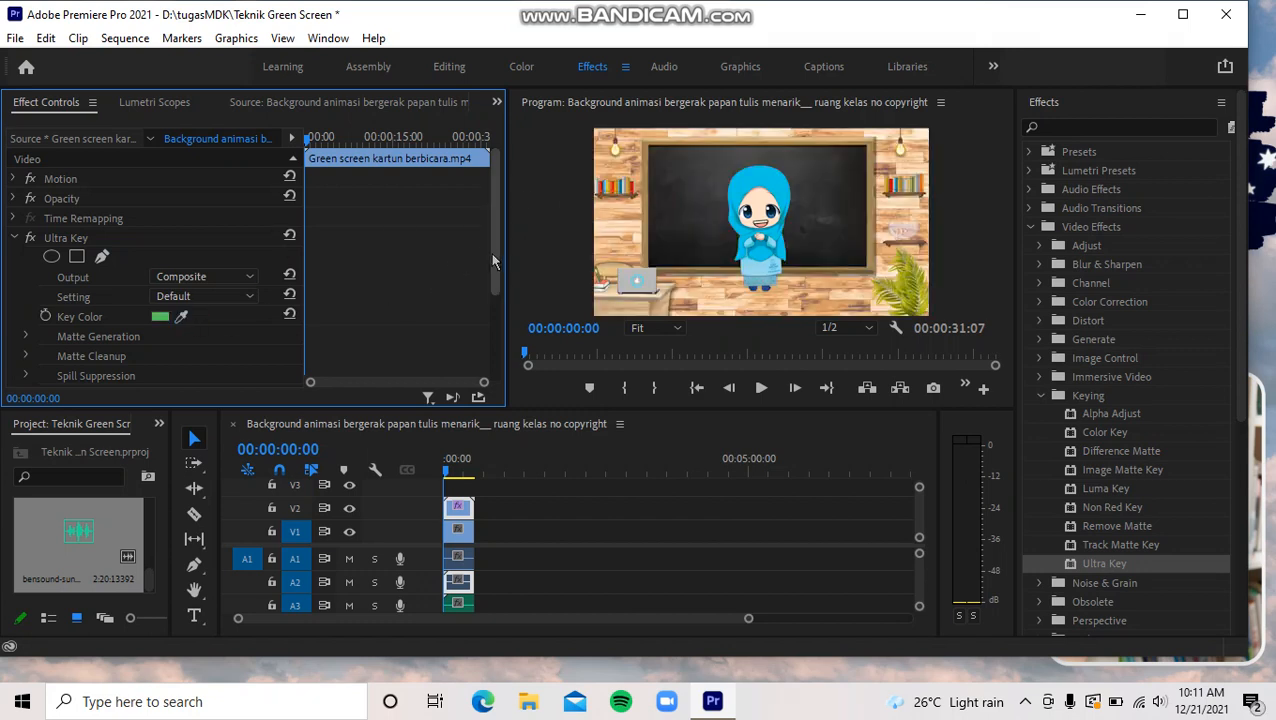
- Set Ultra Key's Matte Cleanup Choke to 39 and its Color Correction Saturation to 82
drag(493, 261, 497, 315)
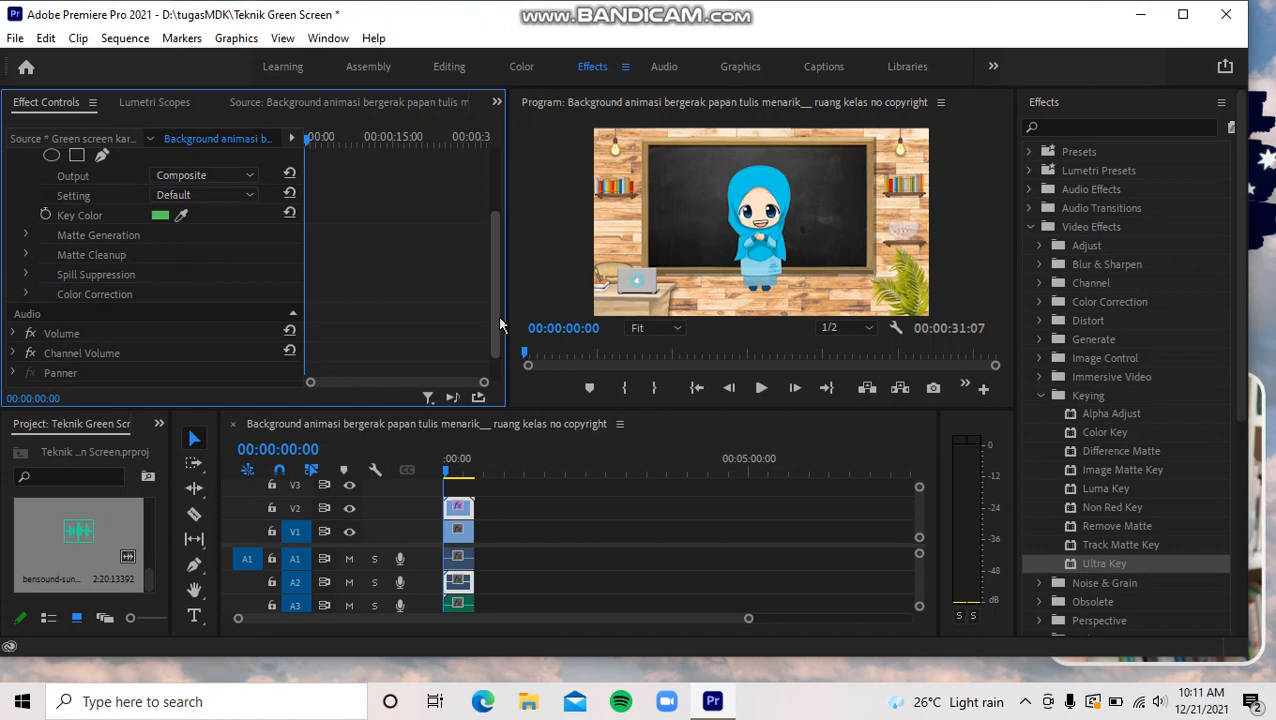
click(27, 256)
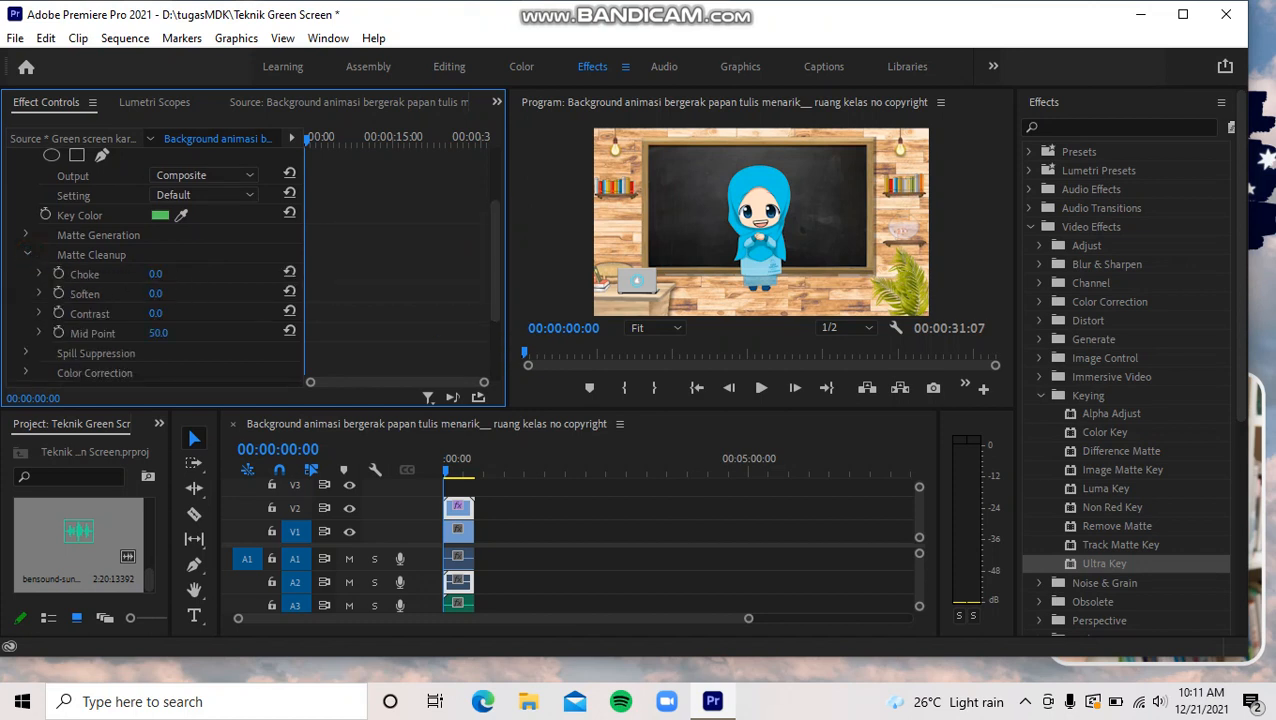
drag(156, 274, 177, 274)
drag(496, 254, 313, 300)
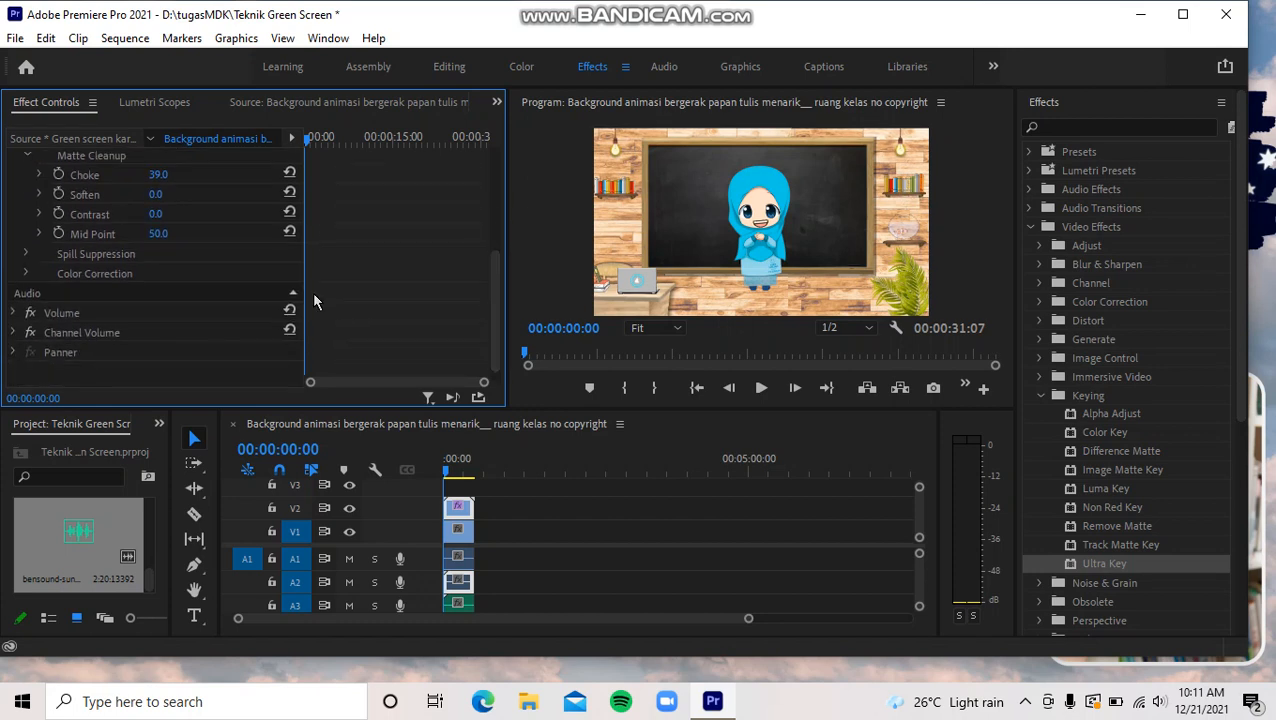
click(27, 273)
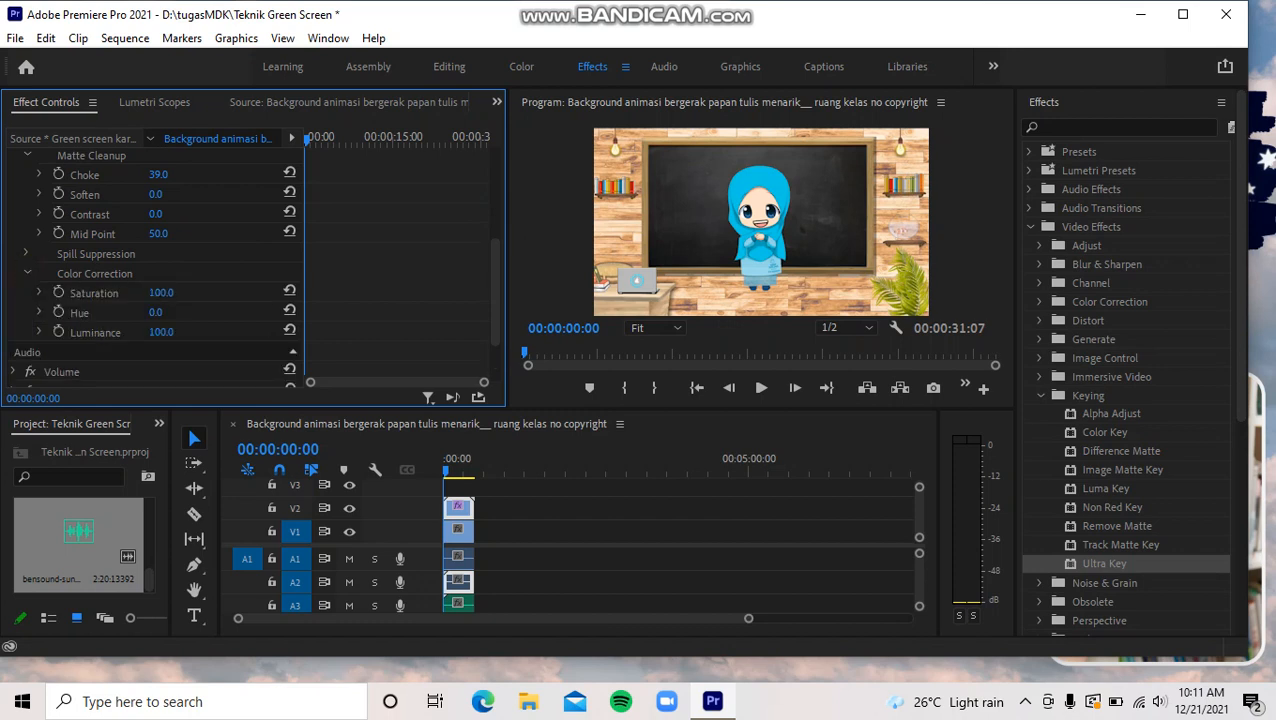
mouse_move(161, 292)
mouse_down()
mouse_move(175, 292)
mouse_move(153, 293)
mouse_up()
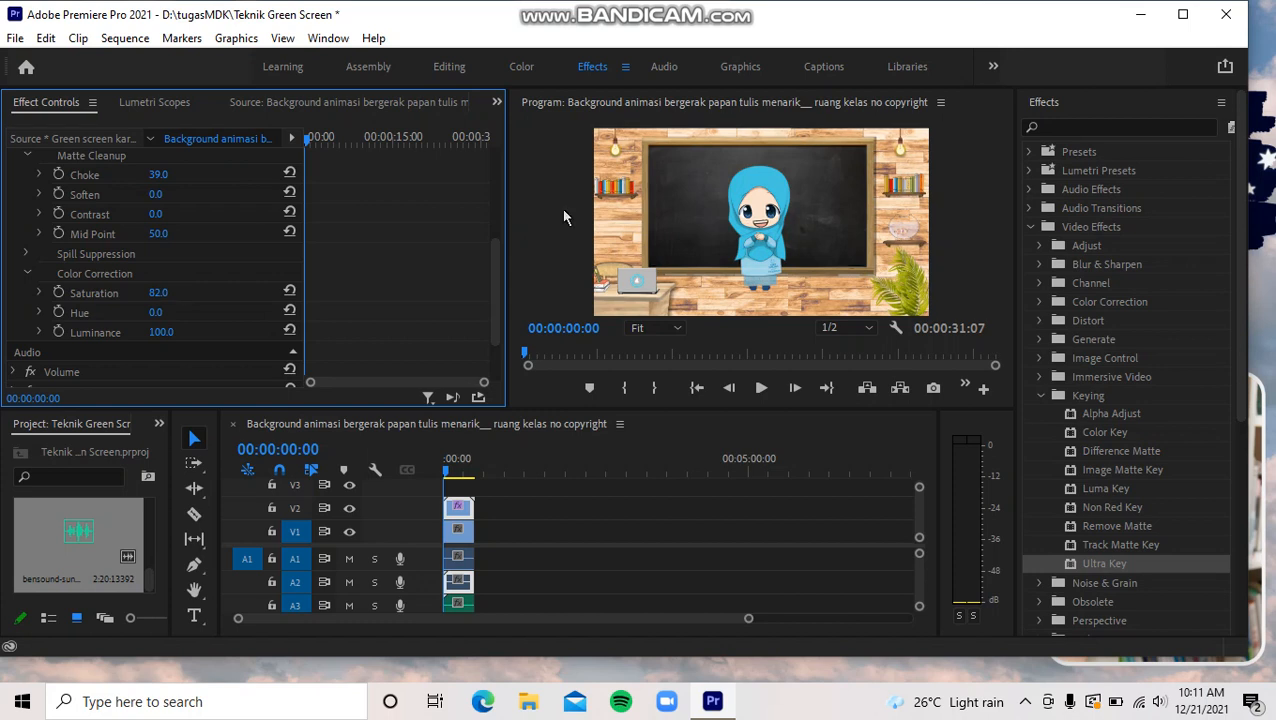
- Move the keyed cartoon character to the lower-right part of the classroom frame, beside the plant
click(762, 248)
click(762, 248)
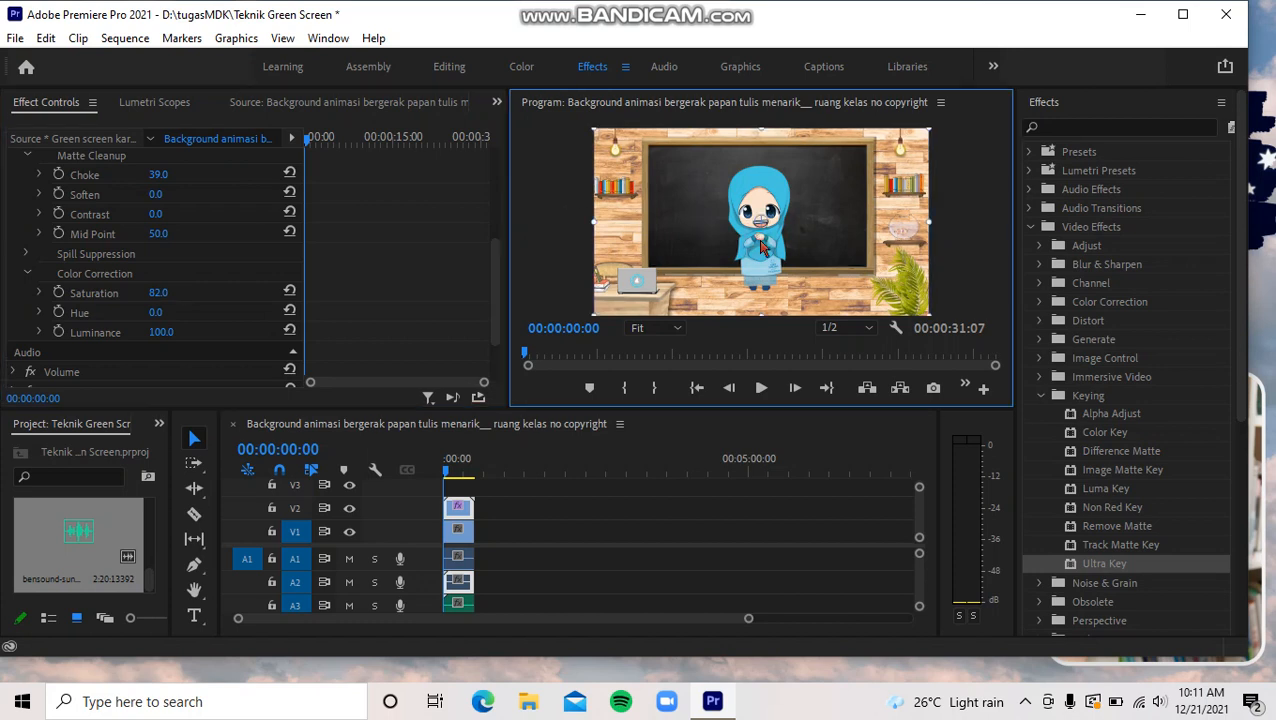
drag(766, 248, 856, 284)
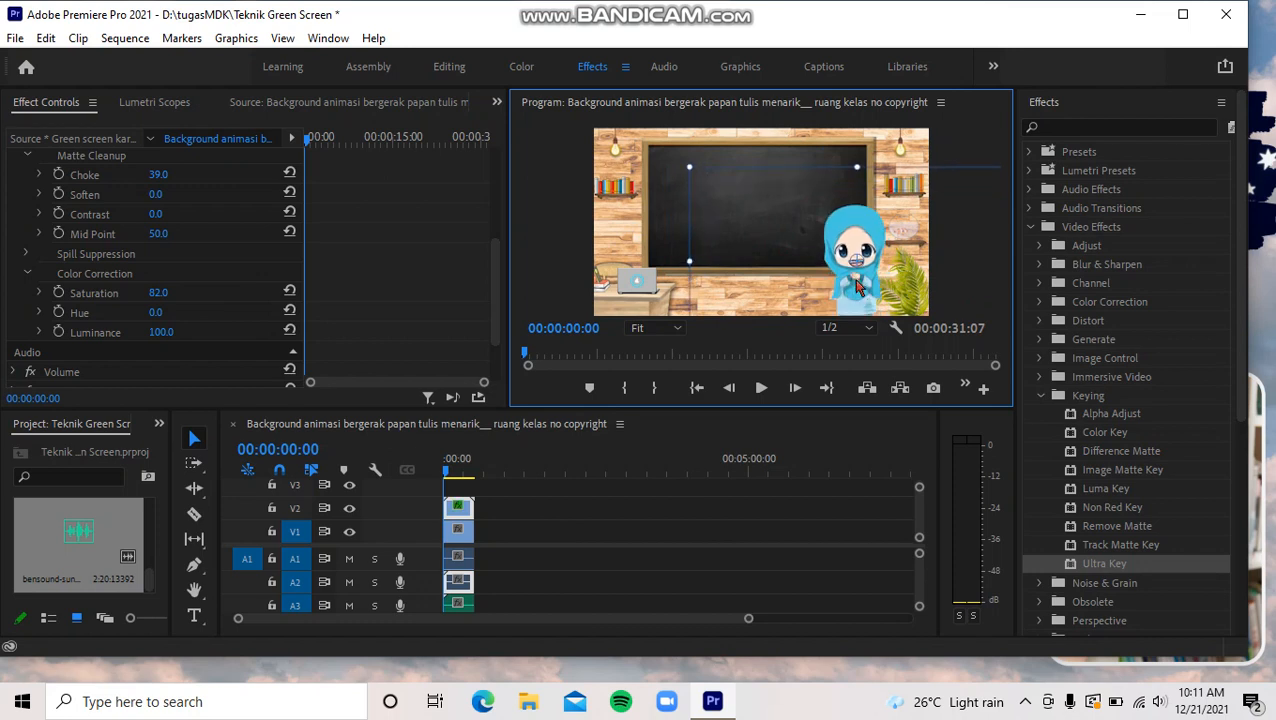
click(424, 252)
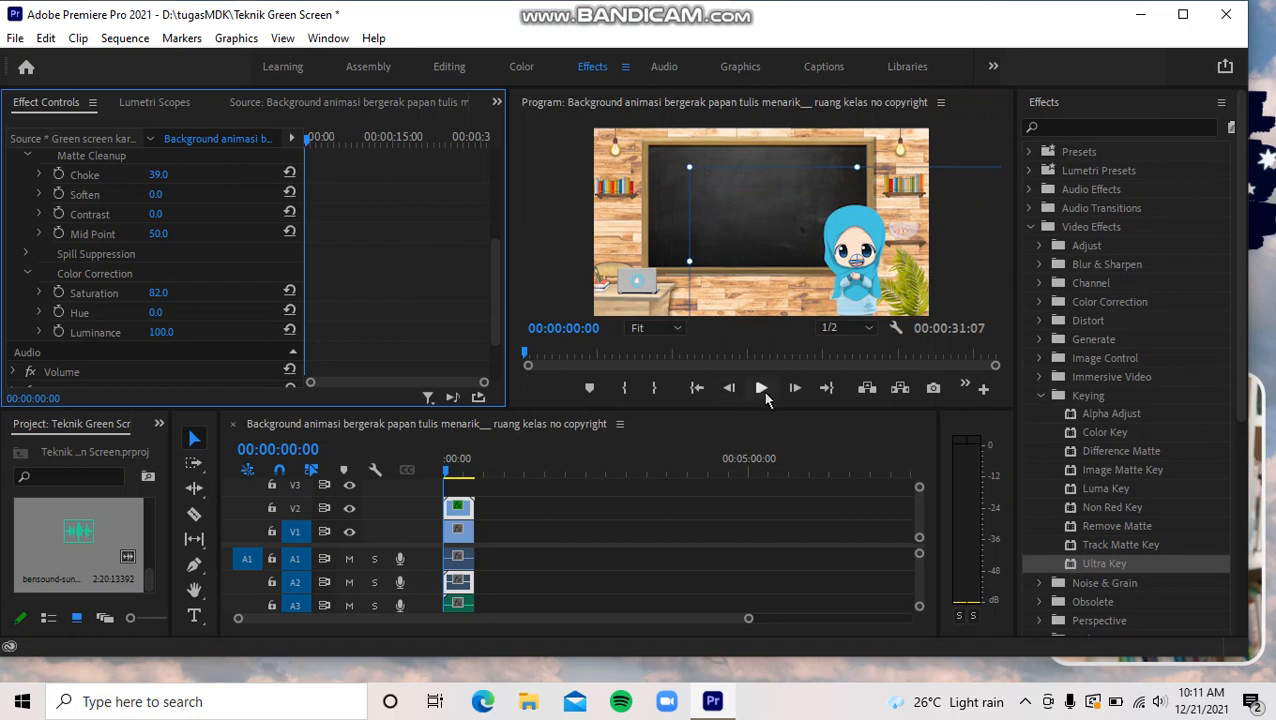
- Play the sequence from the start to check the keyed character against the classroom background, stopping near the end
click(761, 389)
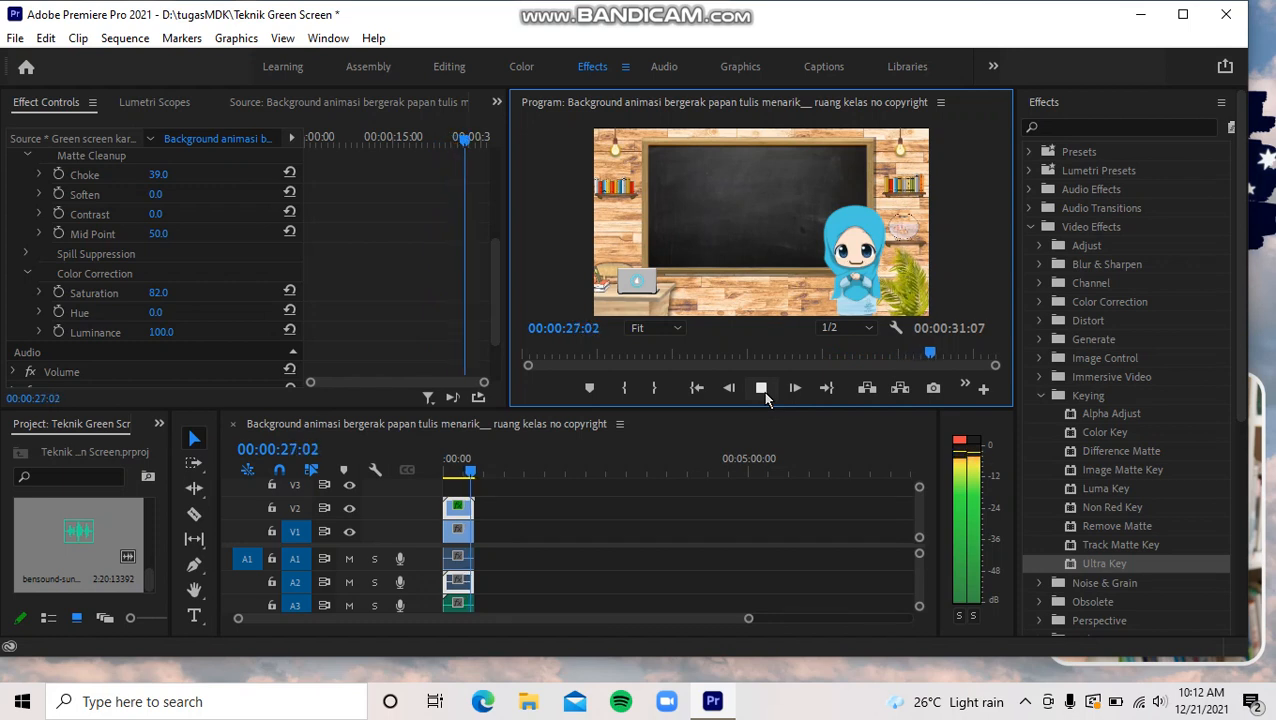
click(763, 391)
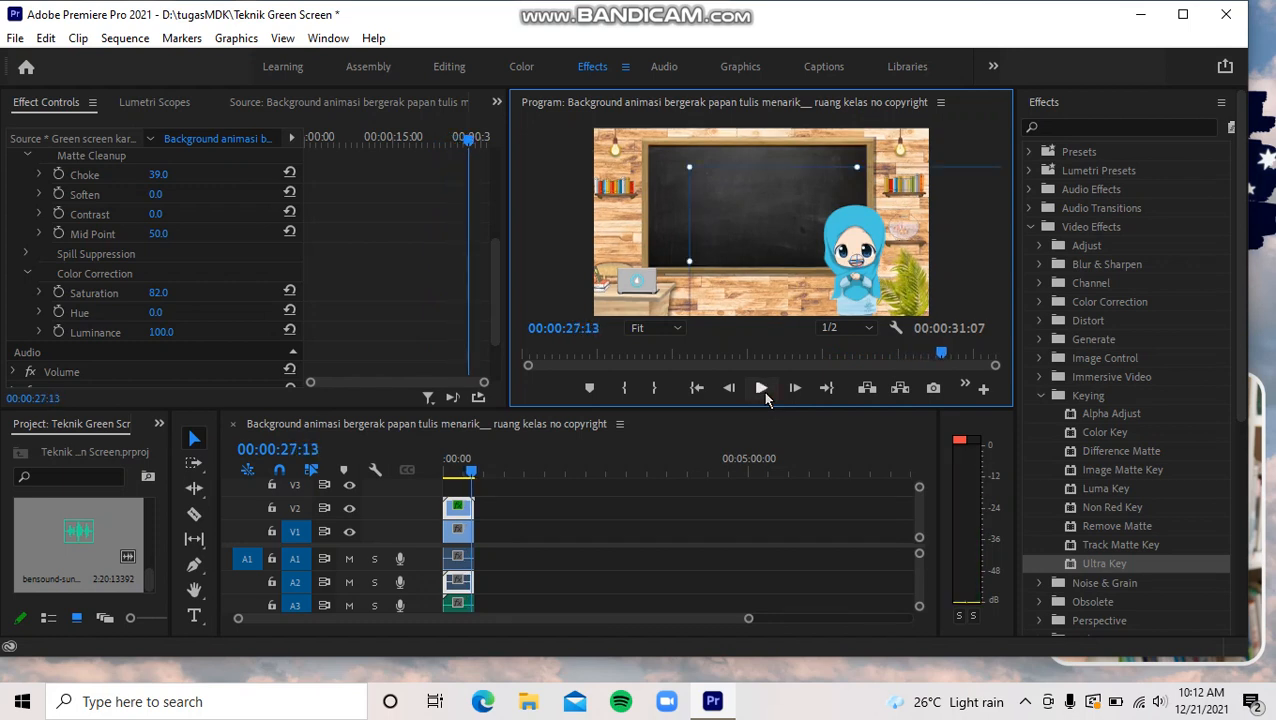
click(489, 258)
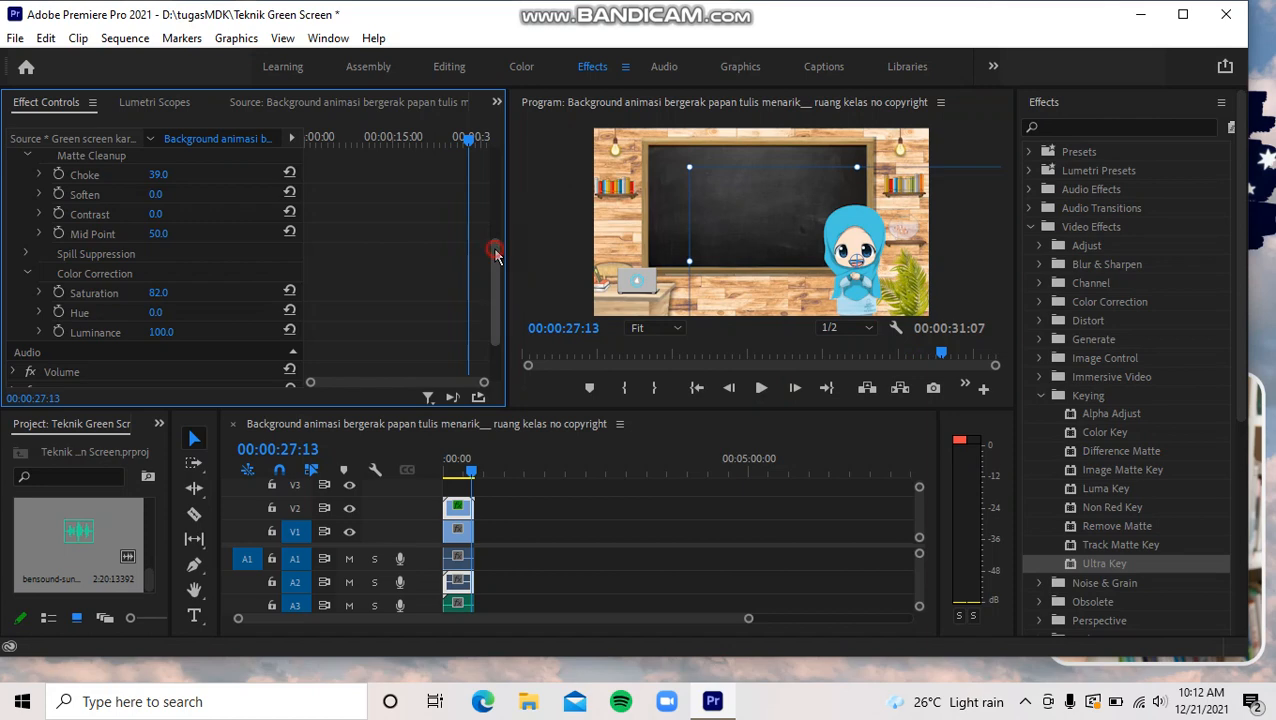
drag(495, 252, 499, 150)
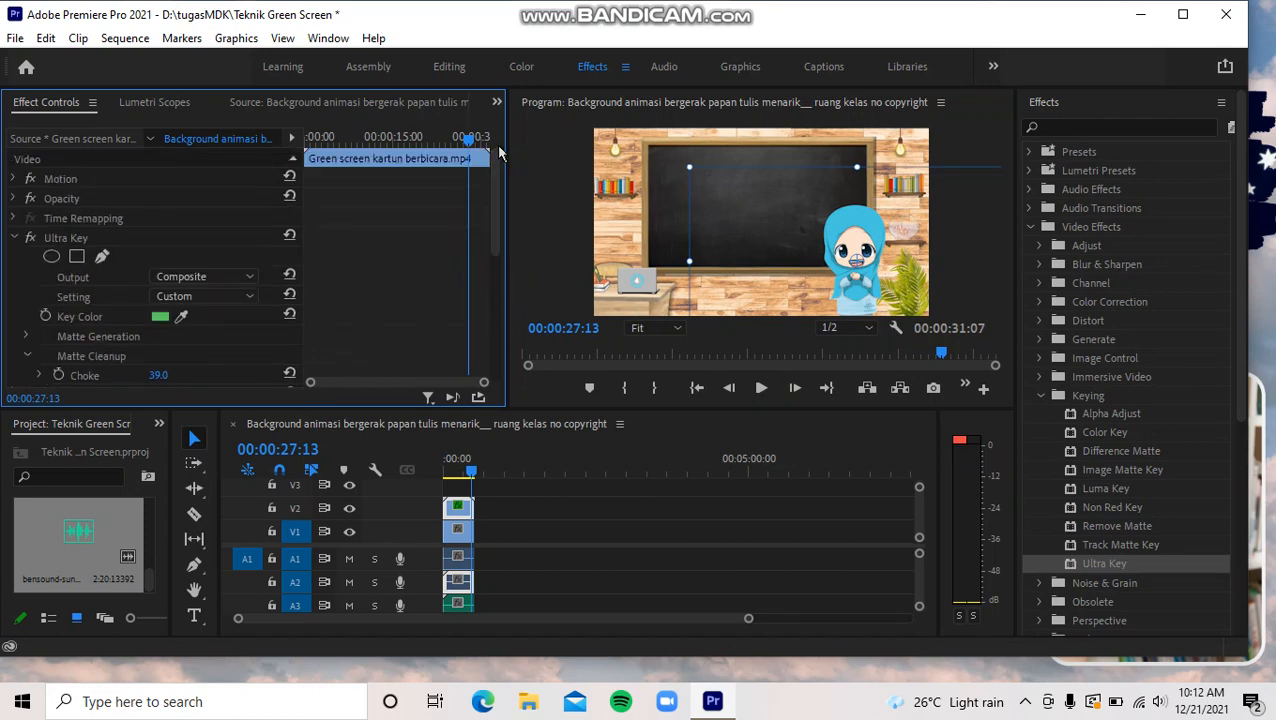
- Export the sequence as an H.264 MP4 video with the Match Source - High bitrate preset and maximum render quality
click(15, 40)
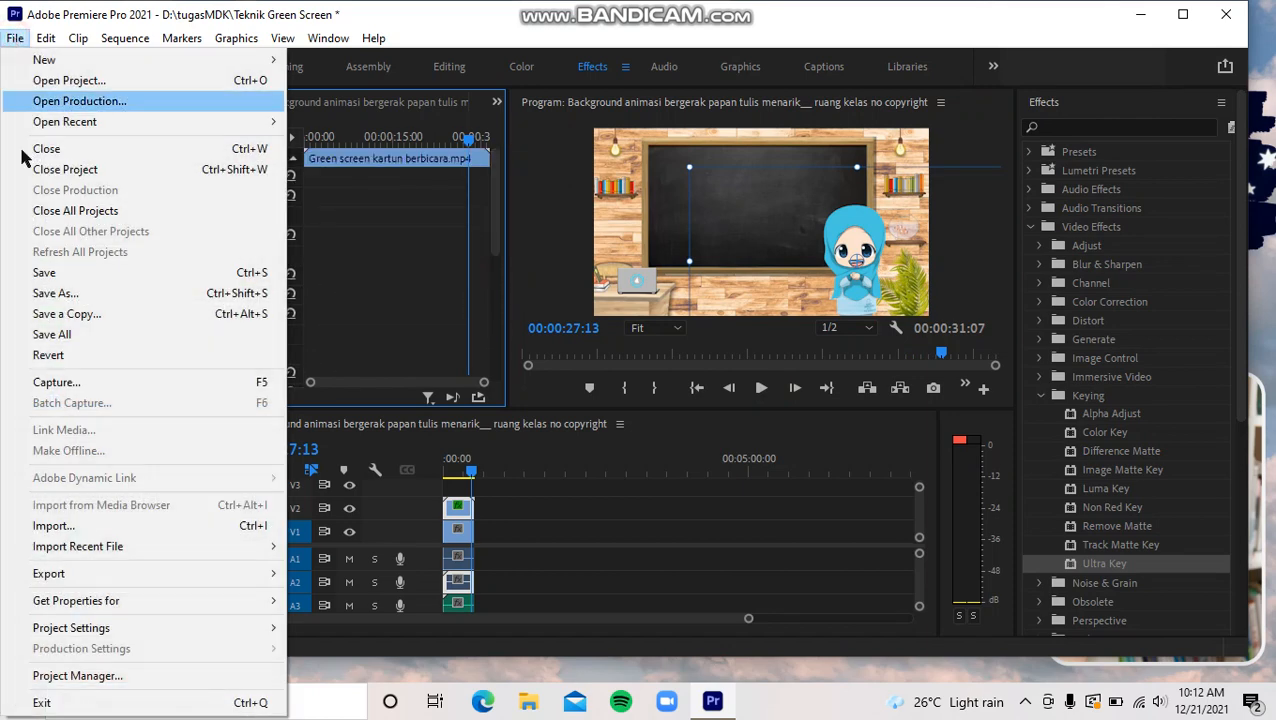
mouse_move(85, 575)
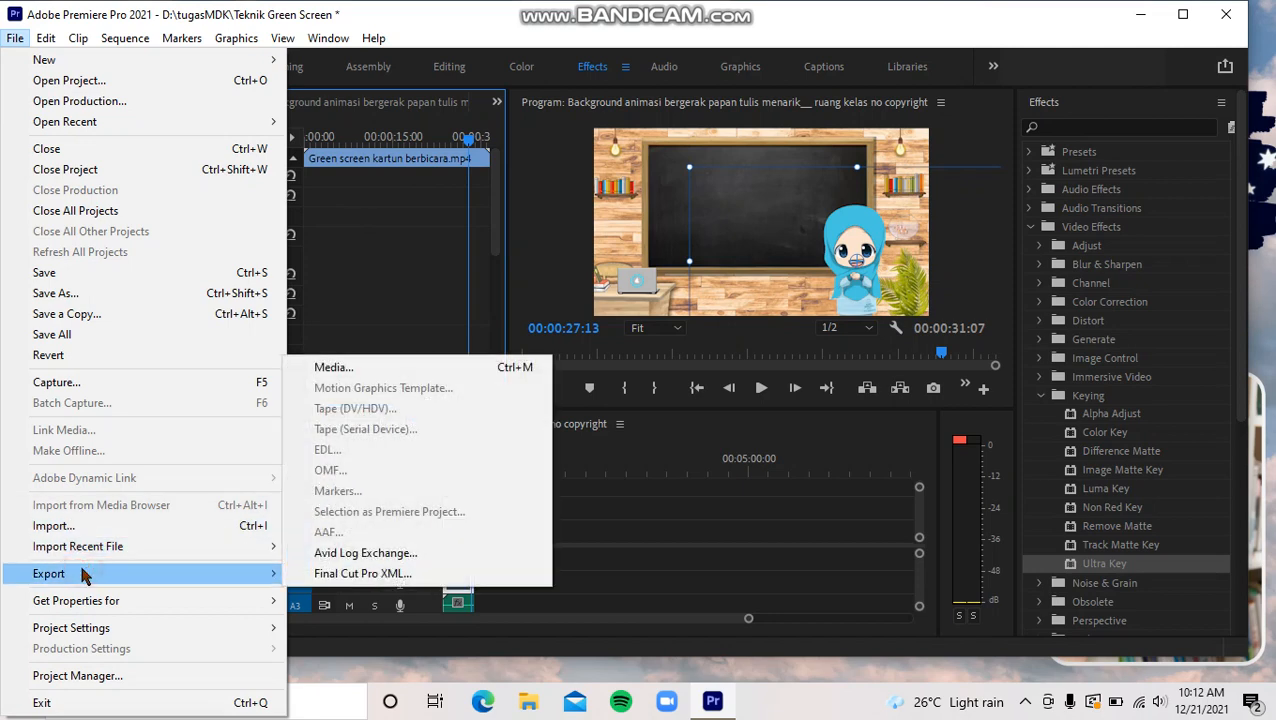
click(375, 372)
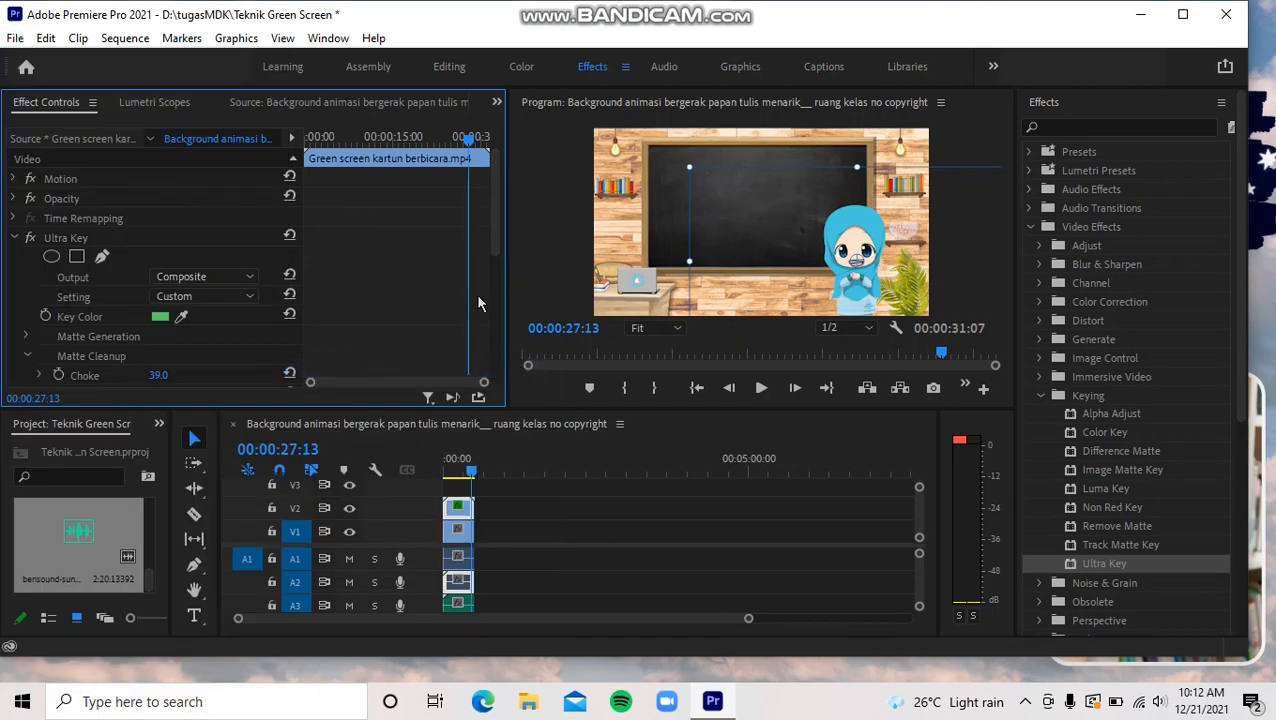
drag(497, 222, 495, 112)
click(15, 42)
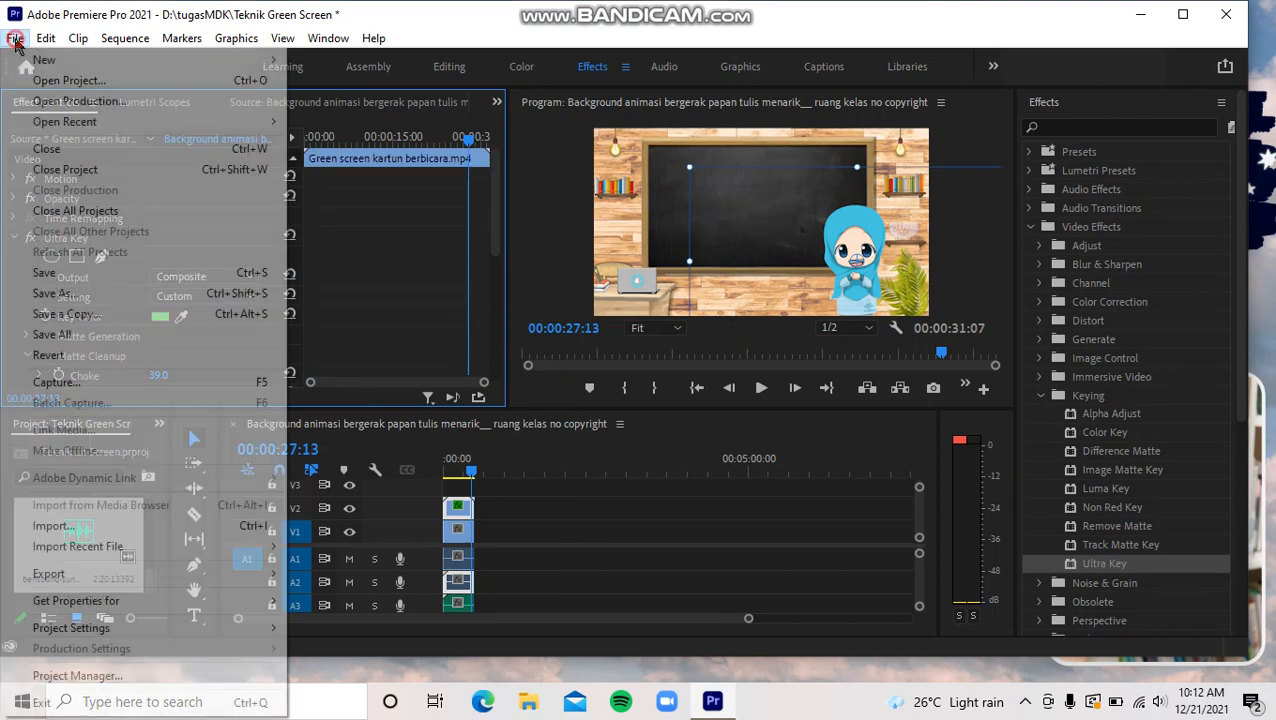
click(79, 573)
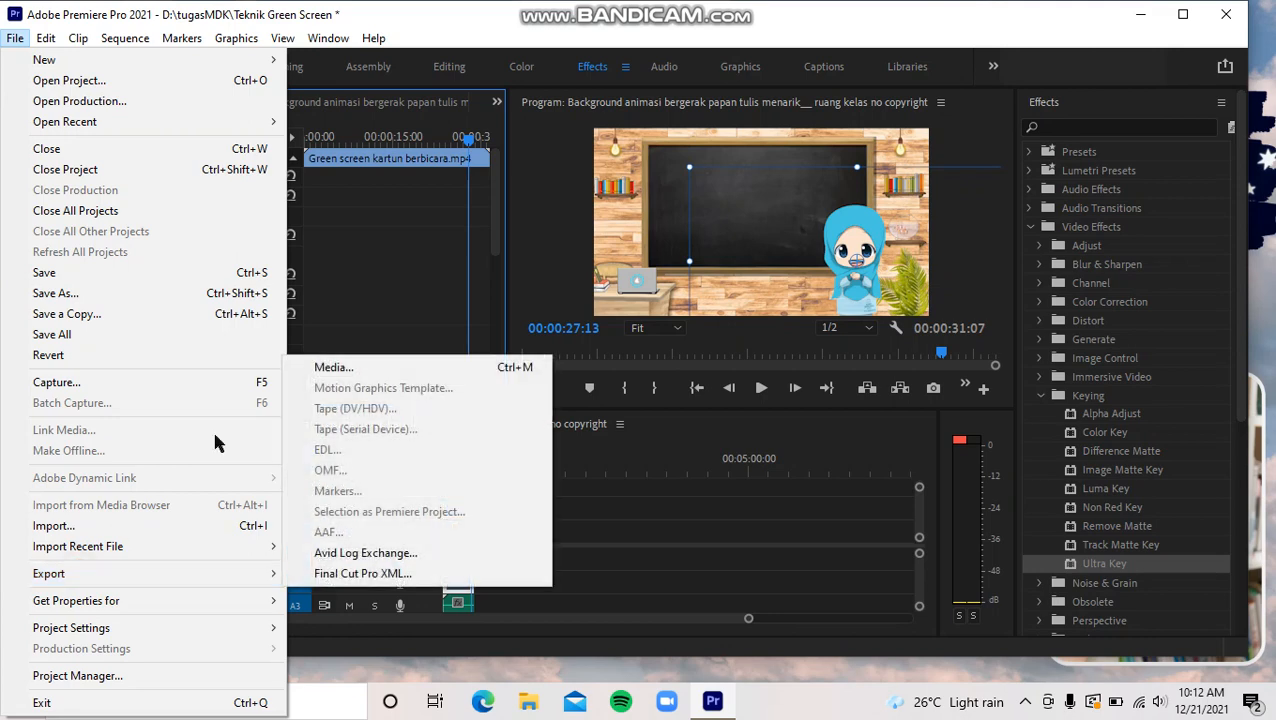
click(390, 366)
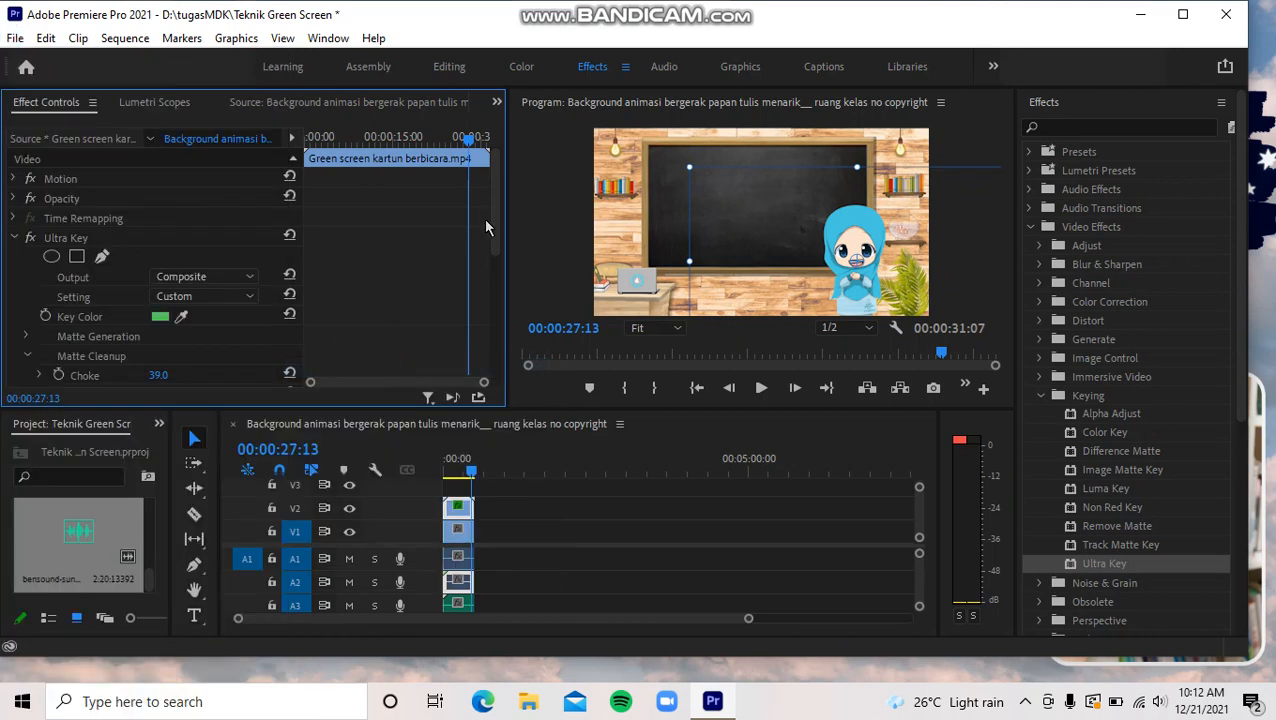
drag(497, 229, 501, 159)
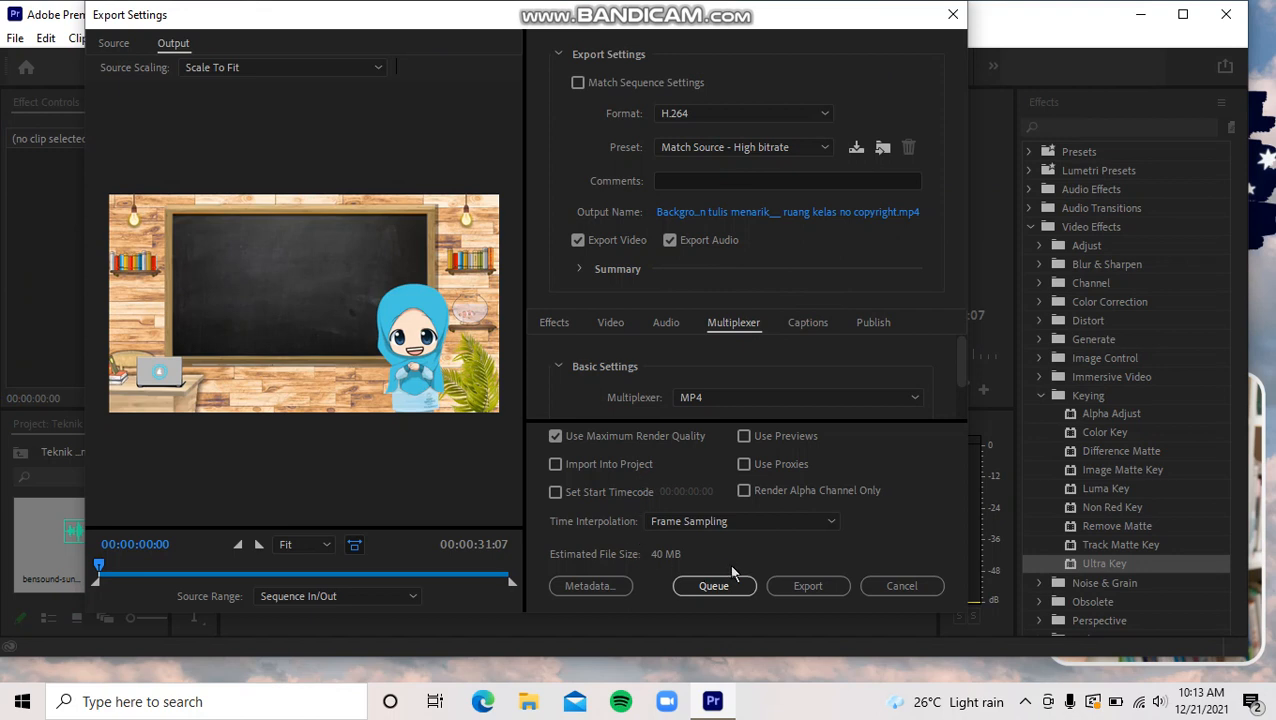
click(800, 590)
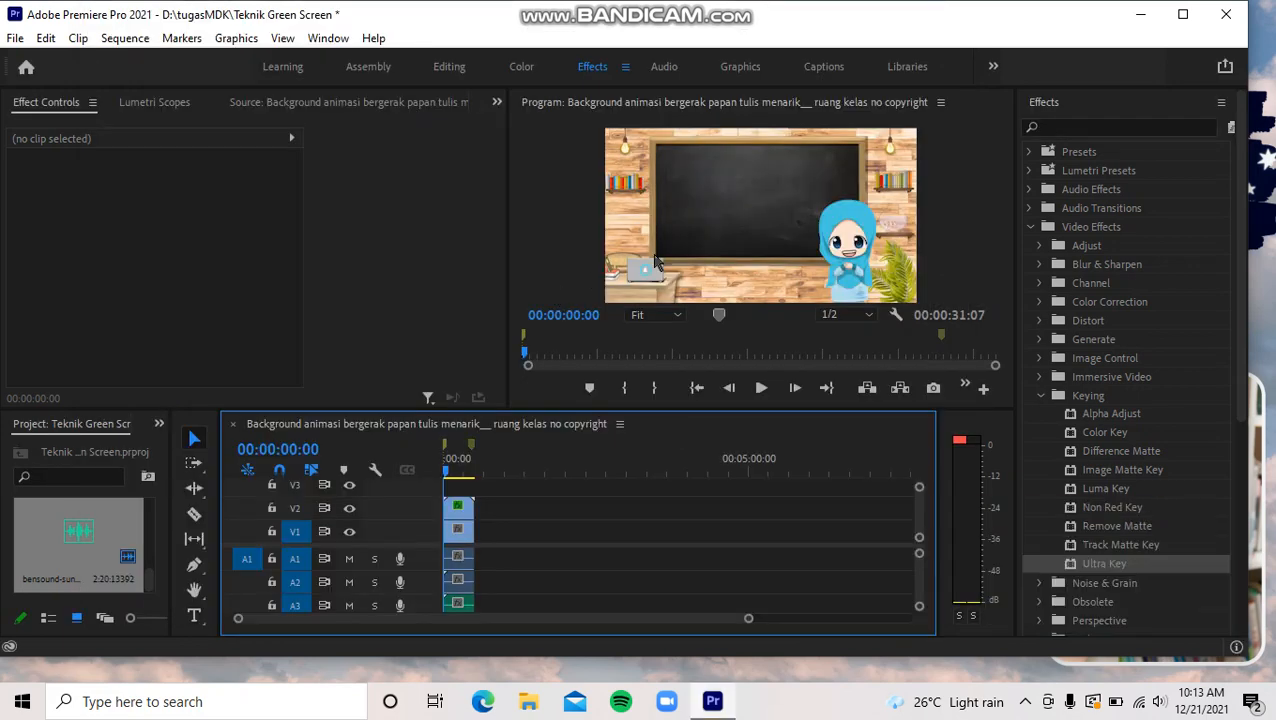
- Switch to File Explorer, play the exported Background animasi video from D:\tugasMDK, and take the player out of full screen
click(535, 712)
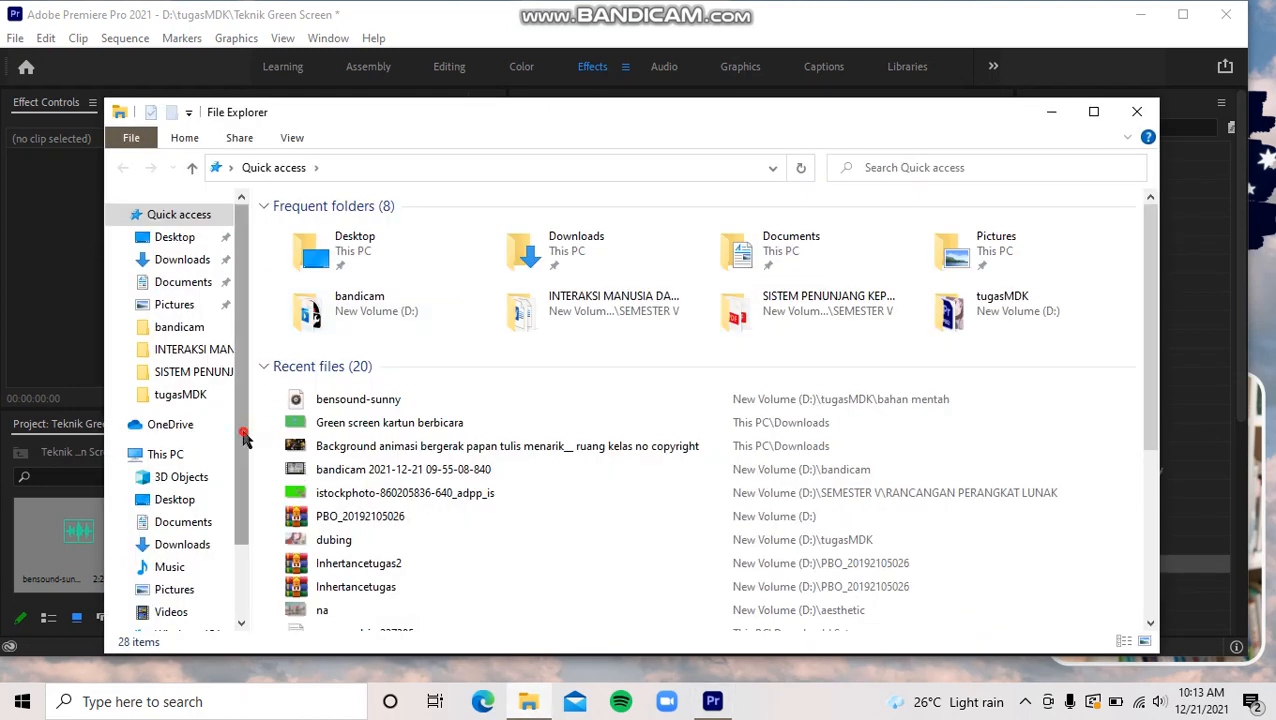
drag(245, 433, 245, 537)
click(200, 553)
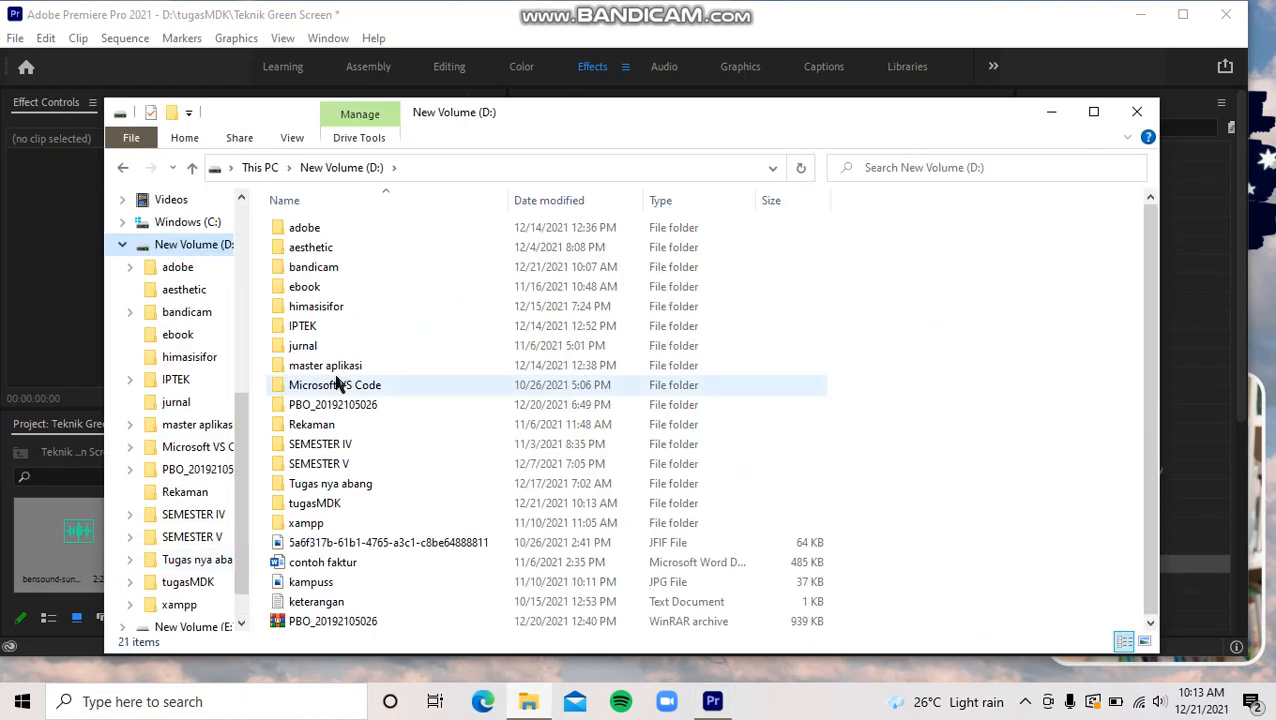
double_click(333, 502)
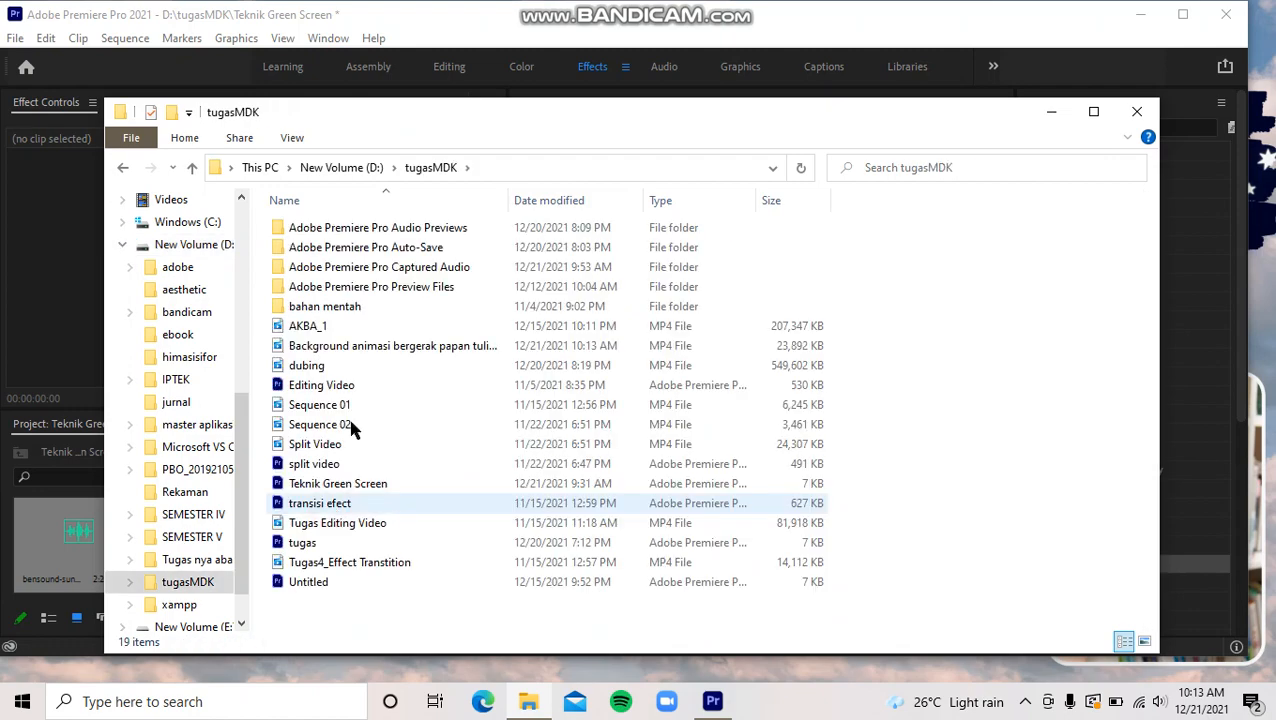
double_click(378, 347)
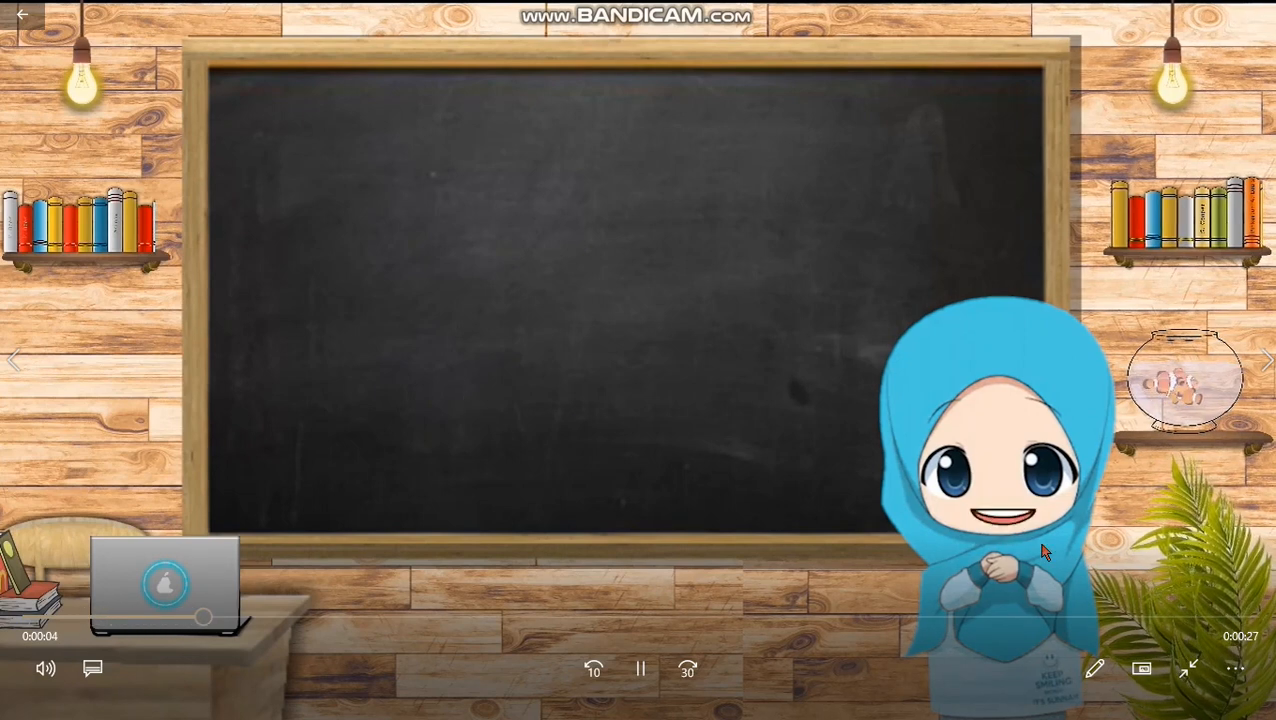
click(1181, 675)
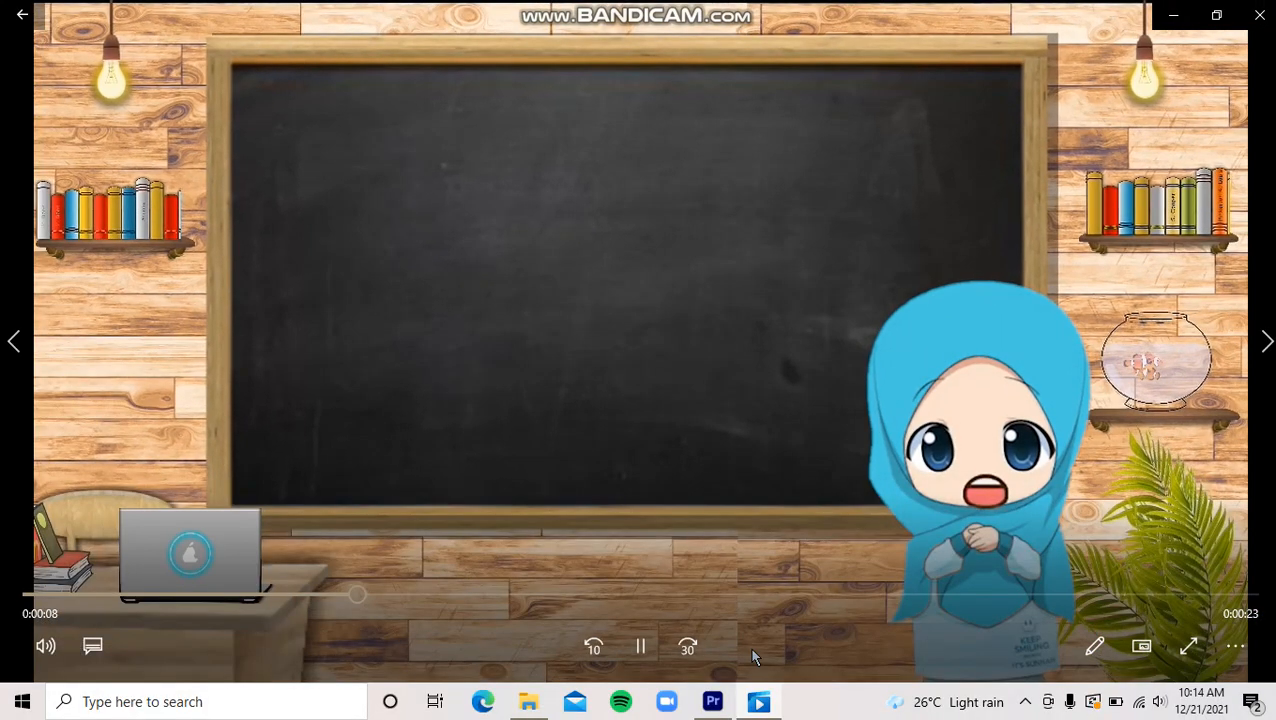